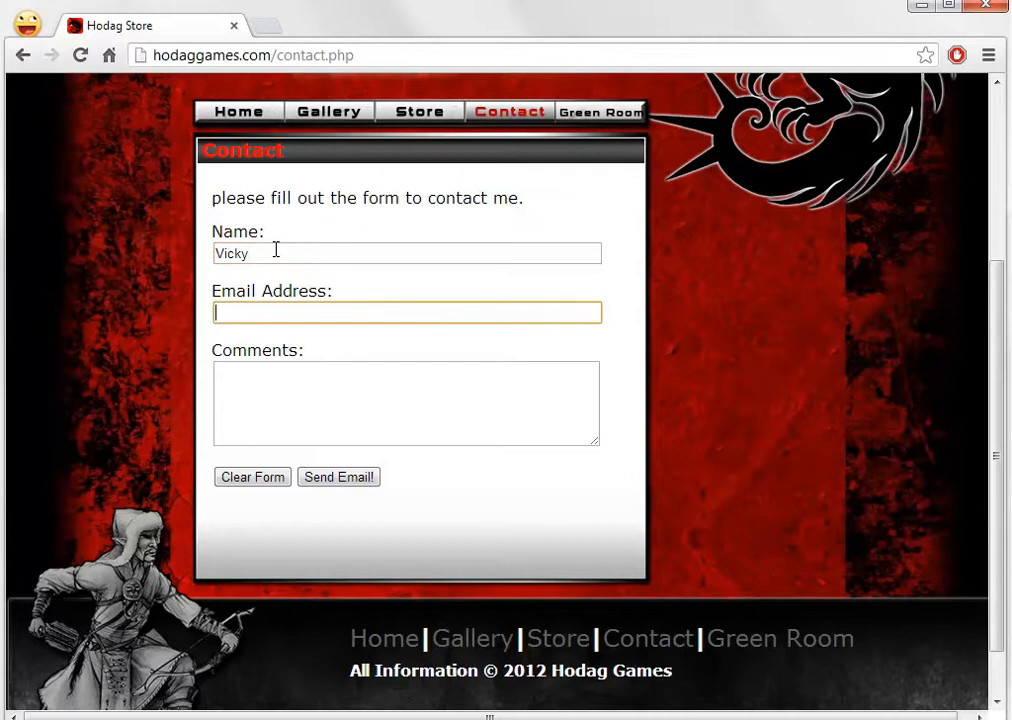
Enter an email address and the comment "hello" in the sample contact form, and clear the form
type("myemail@")
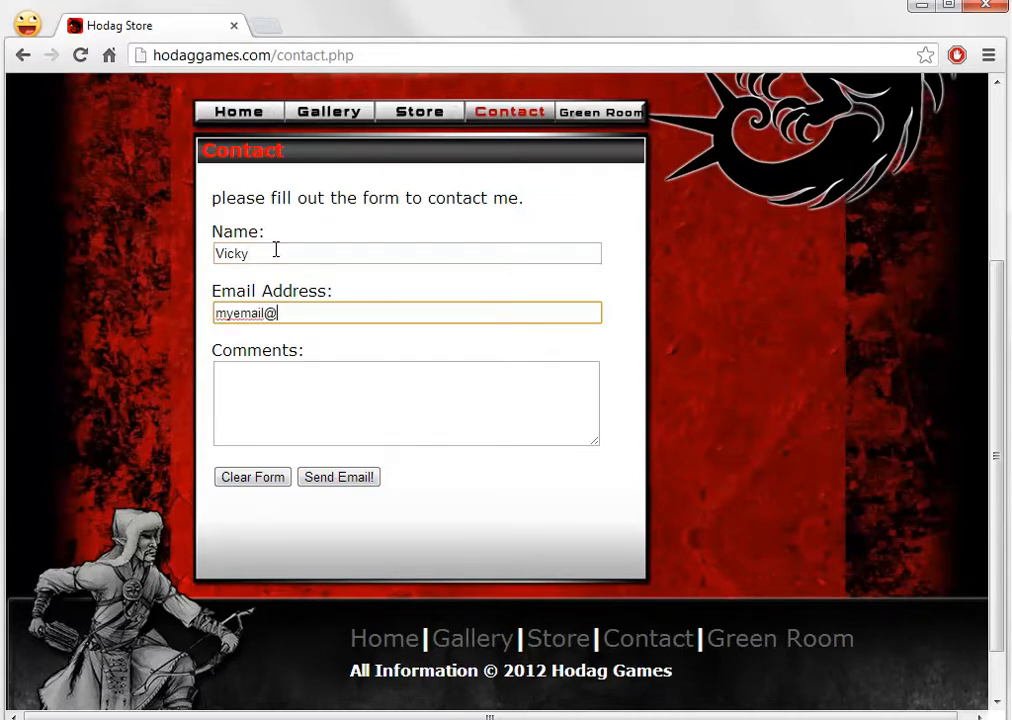
type("email.com")
left_click(289, 397)
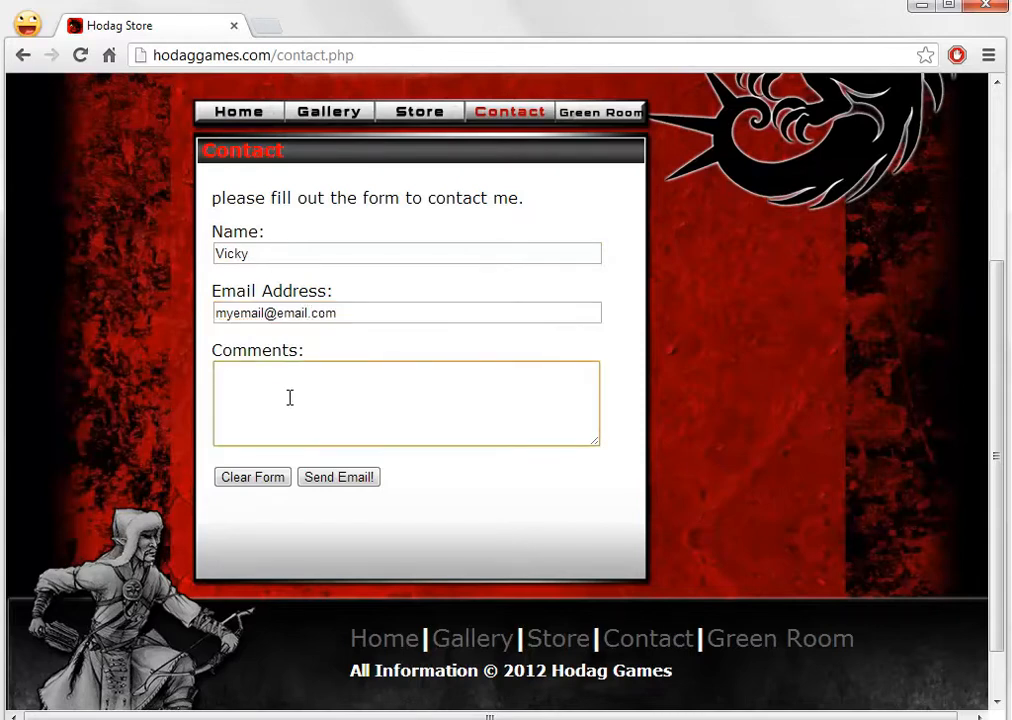
type("hello")
left_click(233, 481)
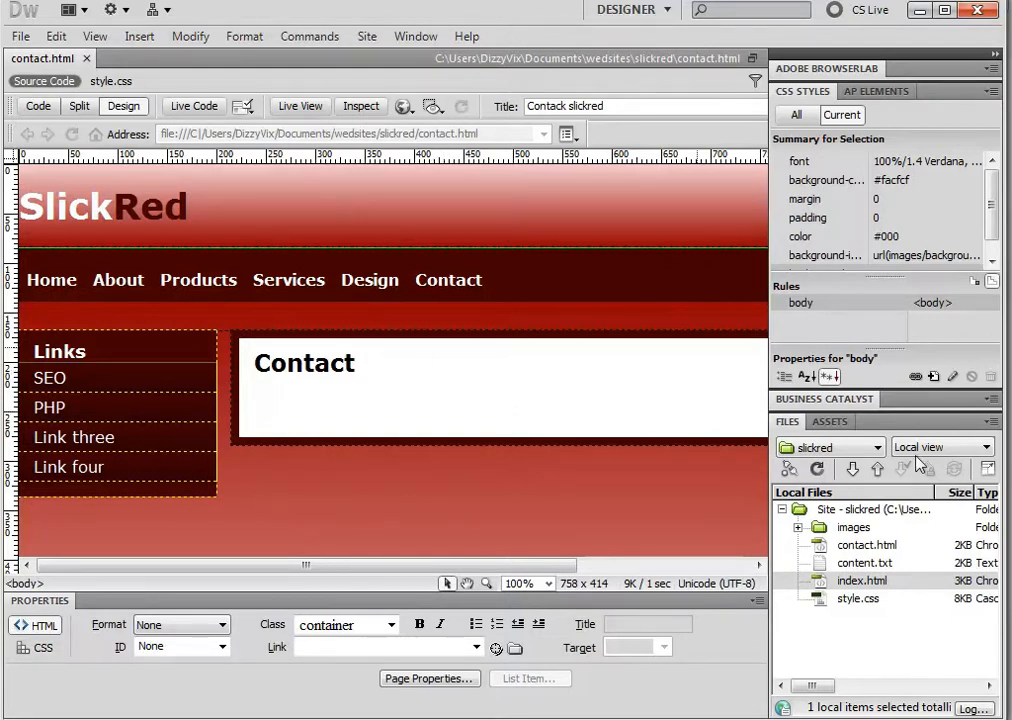
Add the paragraph "Please Fill out the following contact form." below the Contact heading on the contact.html page
left_click(379, 365)
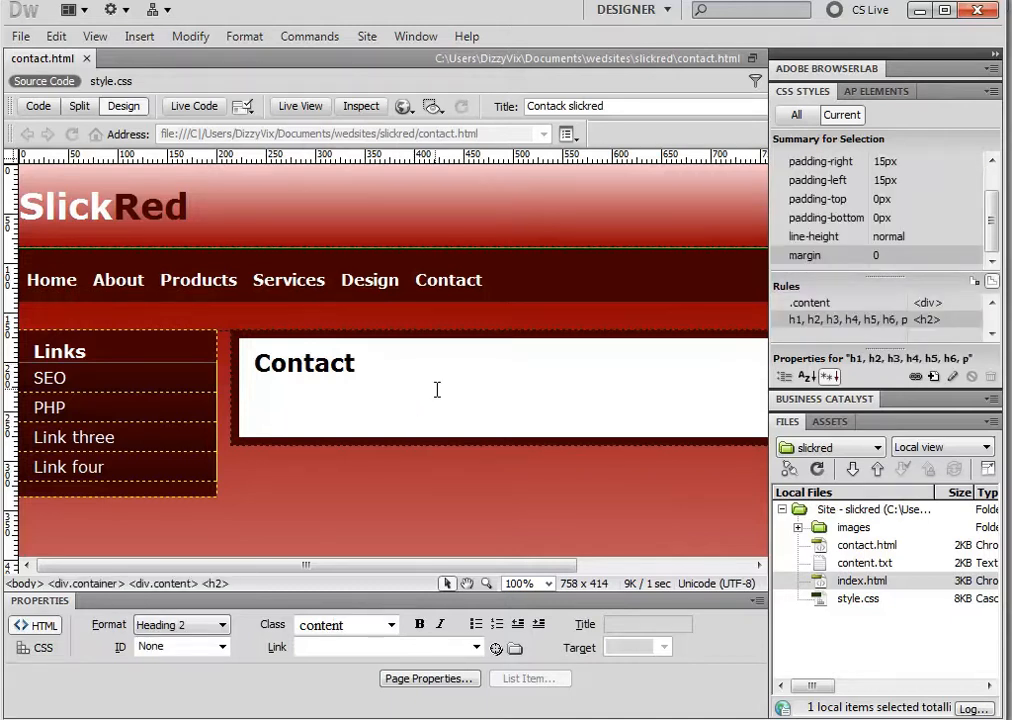
key("Return")
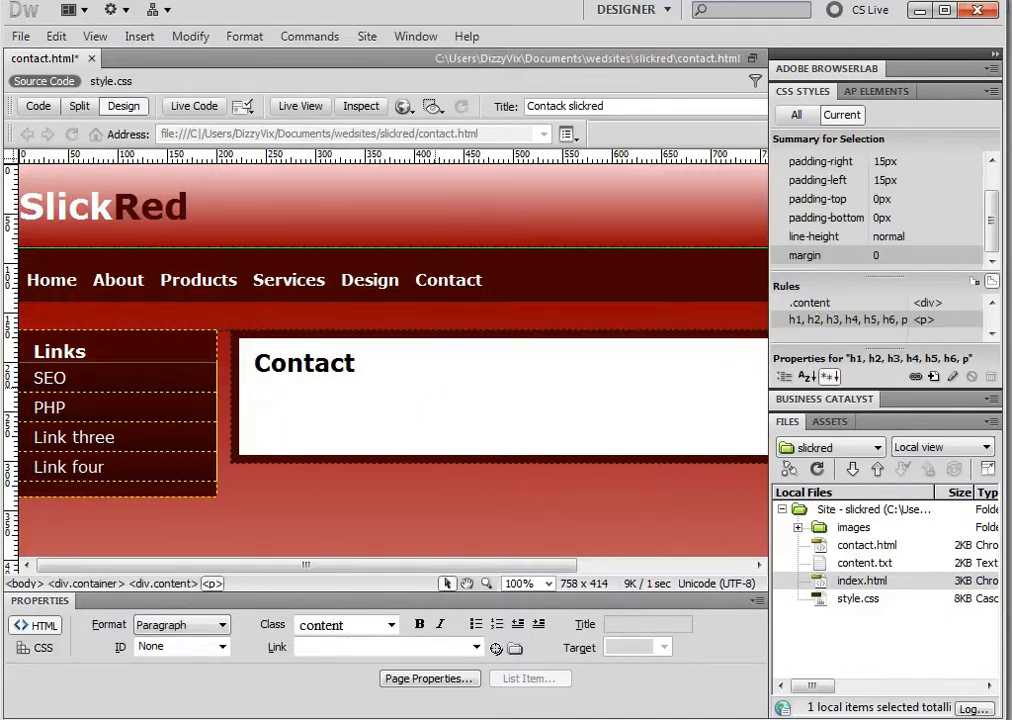
type("Plea")
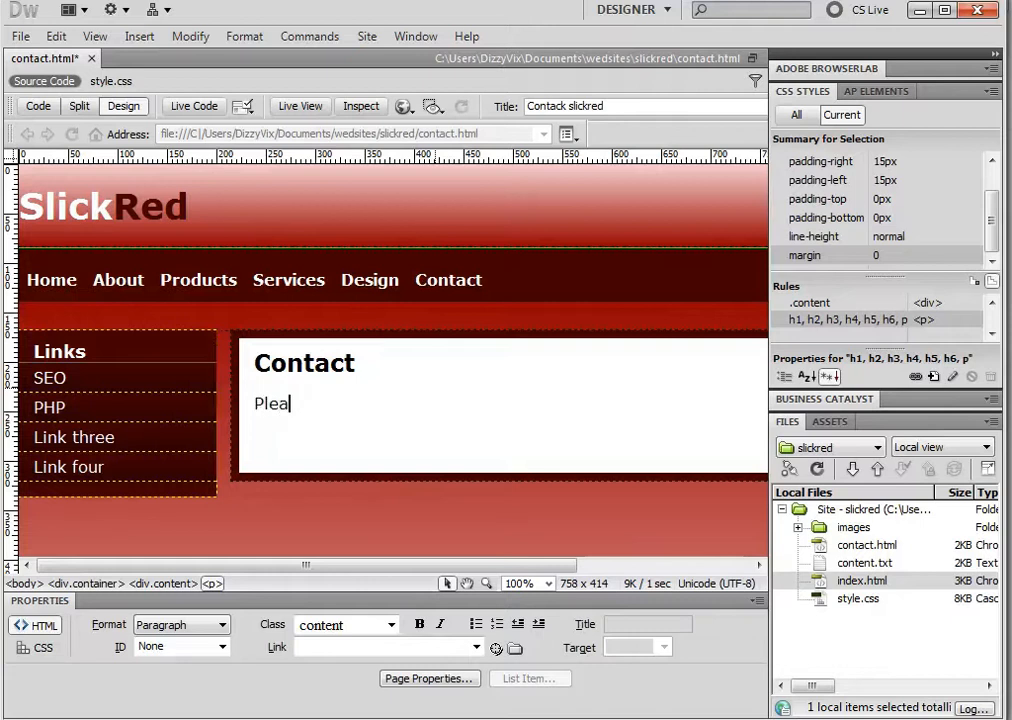
type("se Fill")
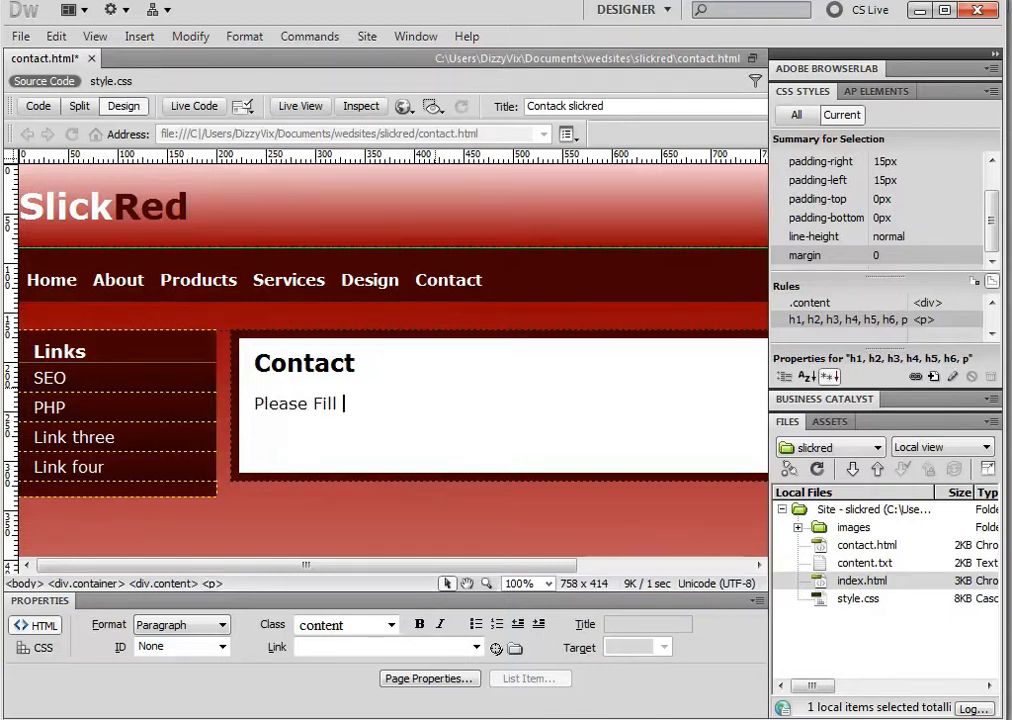
type(" ou")
type(" Con")
key("BackSpace")
key("BackSpace")
key("BackSpace")
key("BackSpace")
type("t the ")
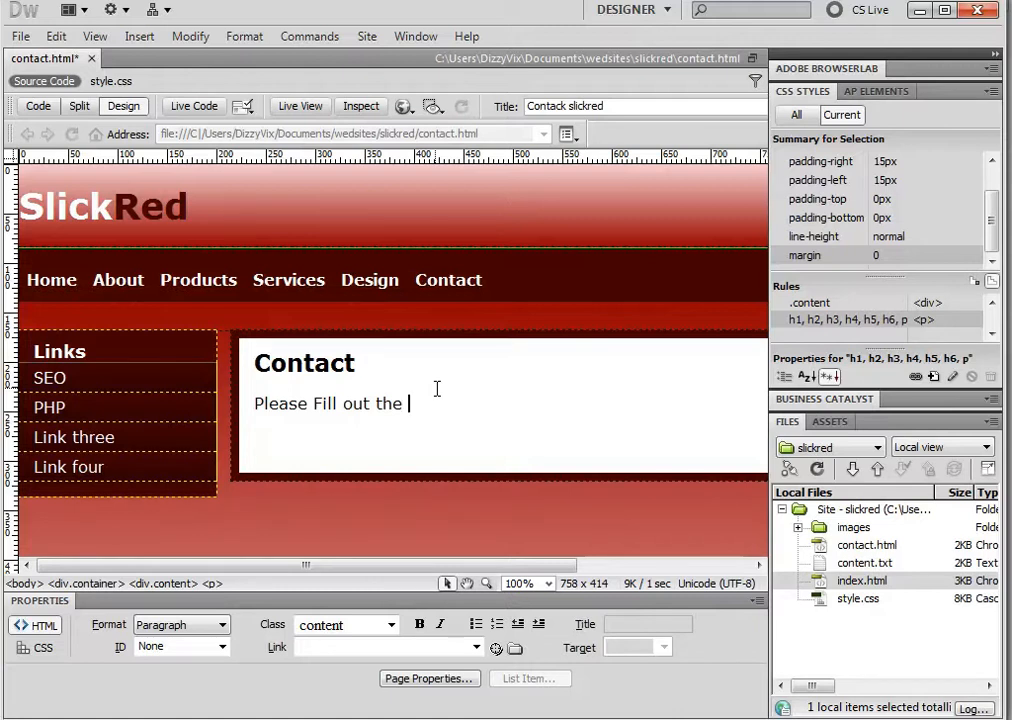
type("following contack form")
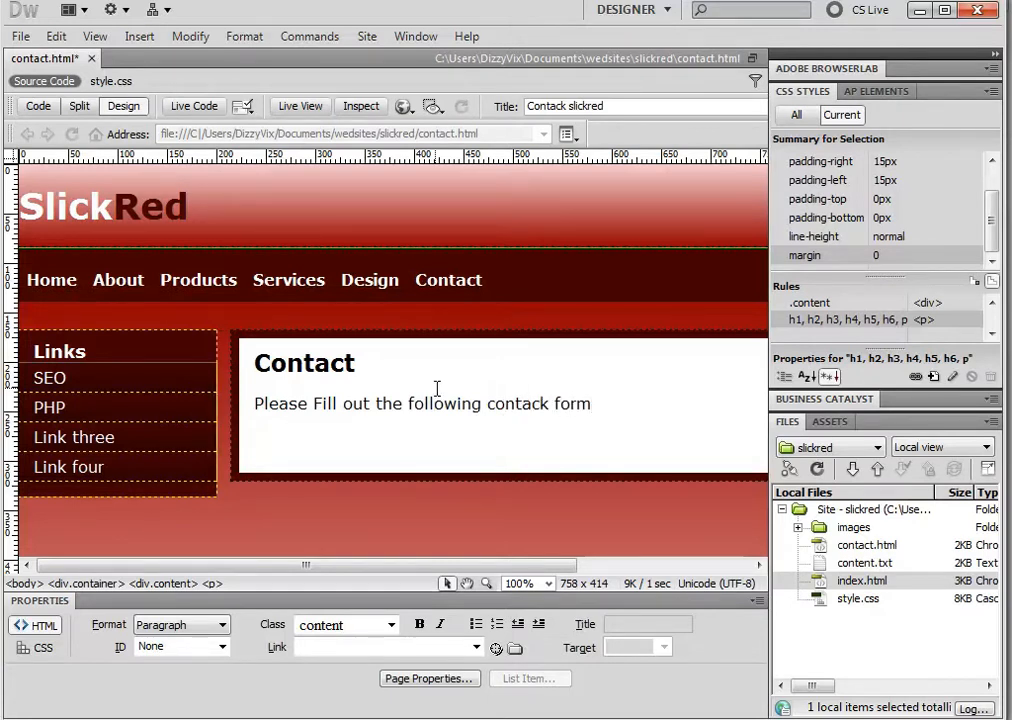
type(".")
key("Left")
key("BackSpace")
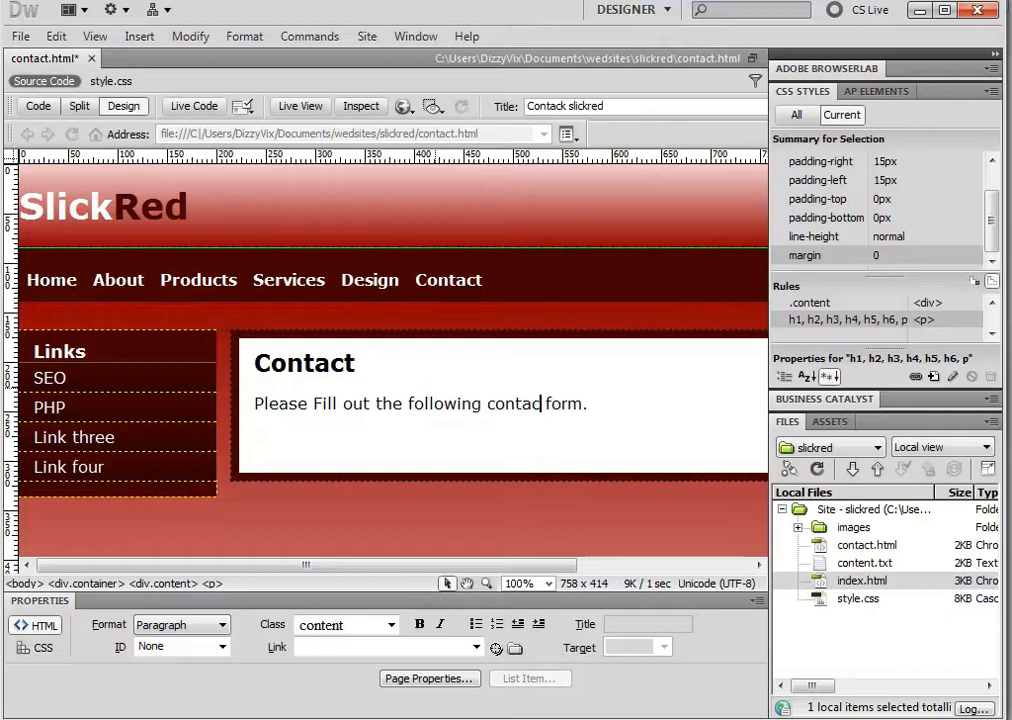
type("t")
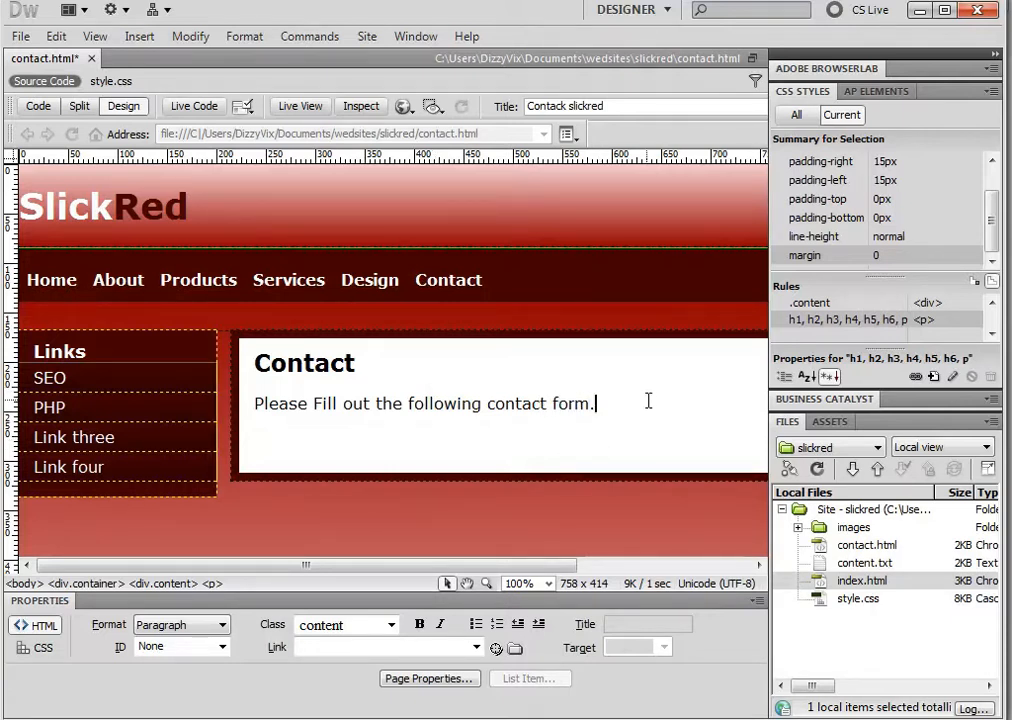
left_click_drag(646, 402, 240, 406)
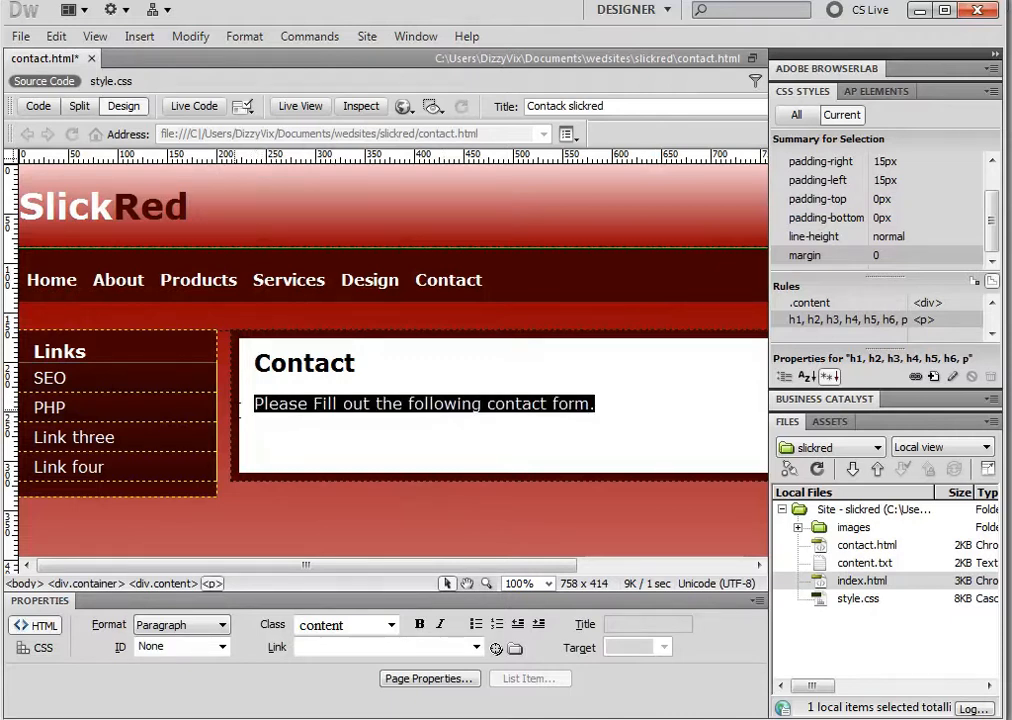
left_click(657, 415)
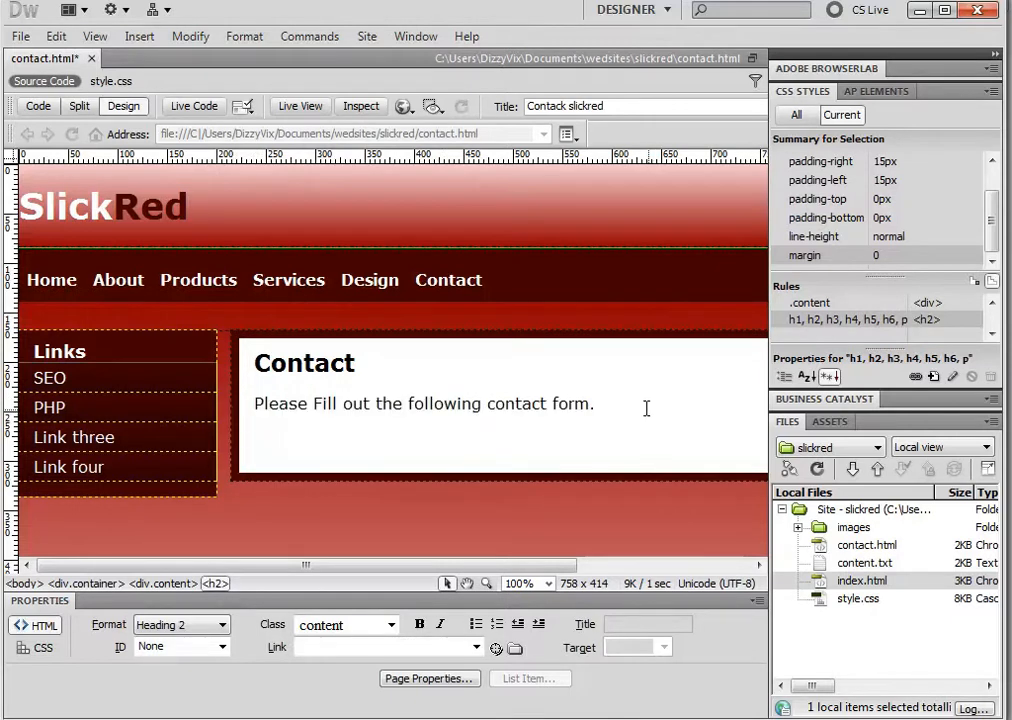
left_click(643, 405)
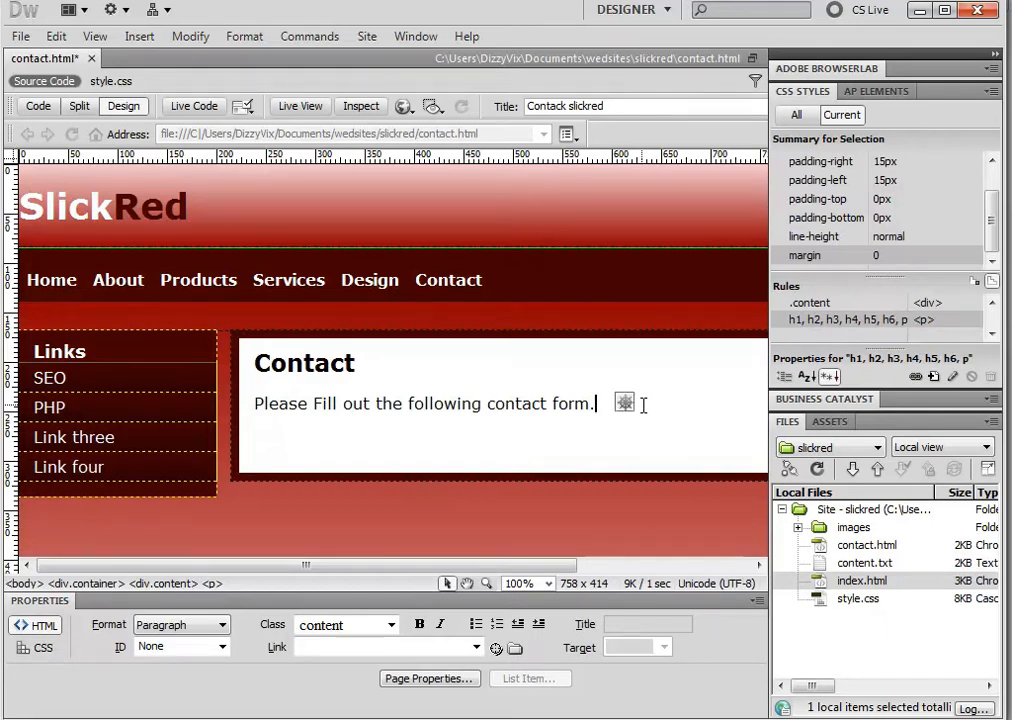
left_click_drag(597, 405, 245, 407)
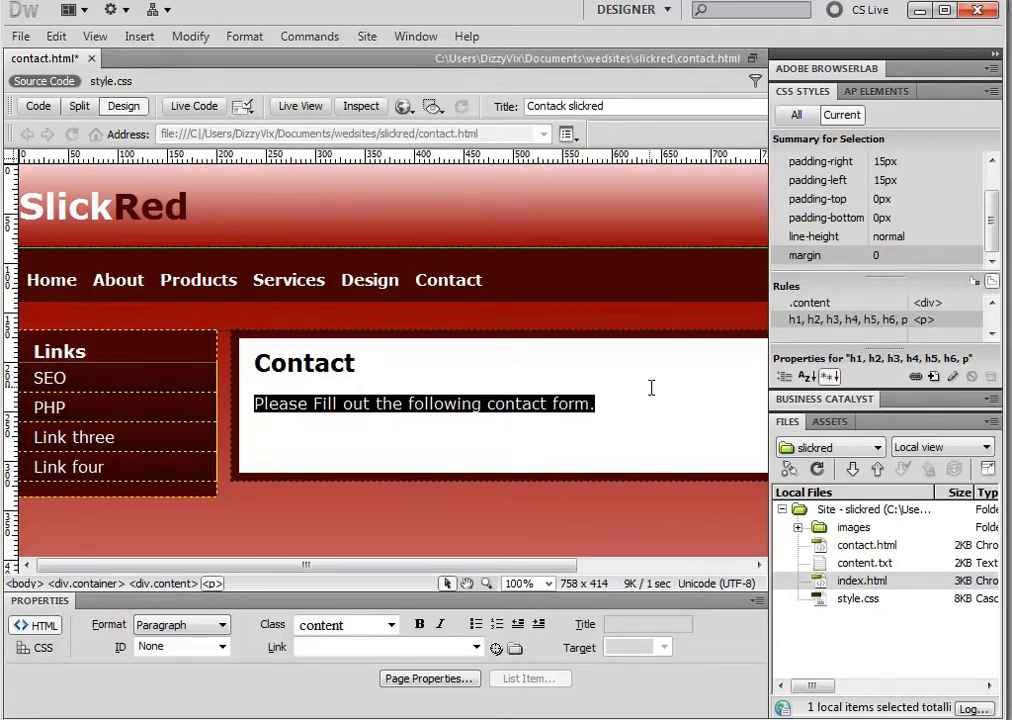
left_click(526, 408)
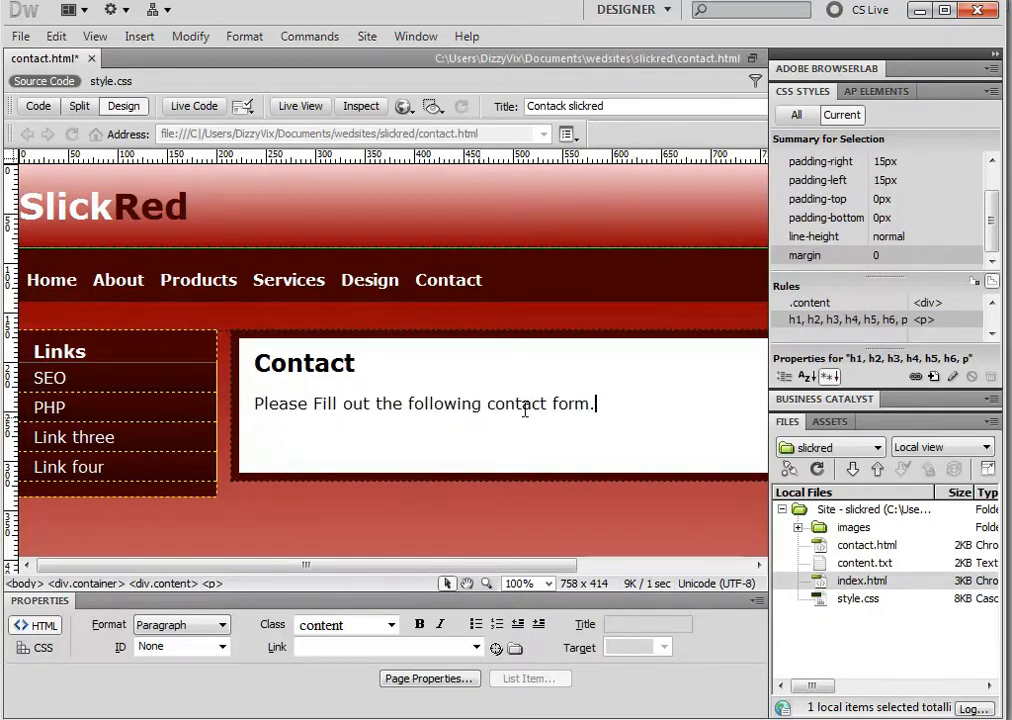
Add an empty paragraph directly below the "Please Fill out the following contact form." sentence
left_click(622, 410)
key("Return")
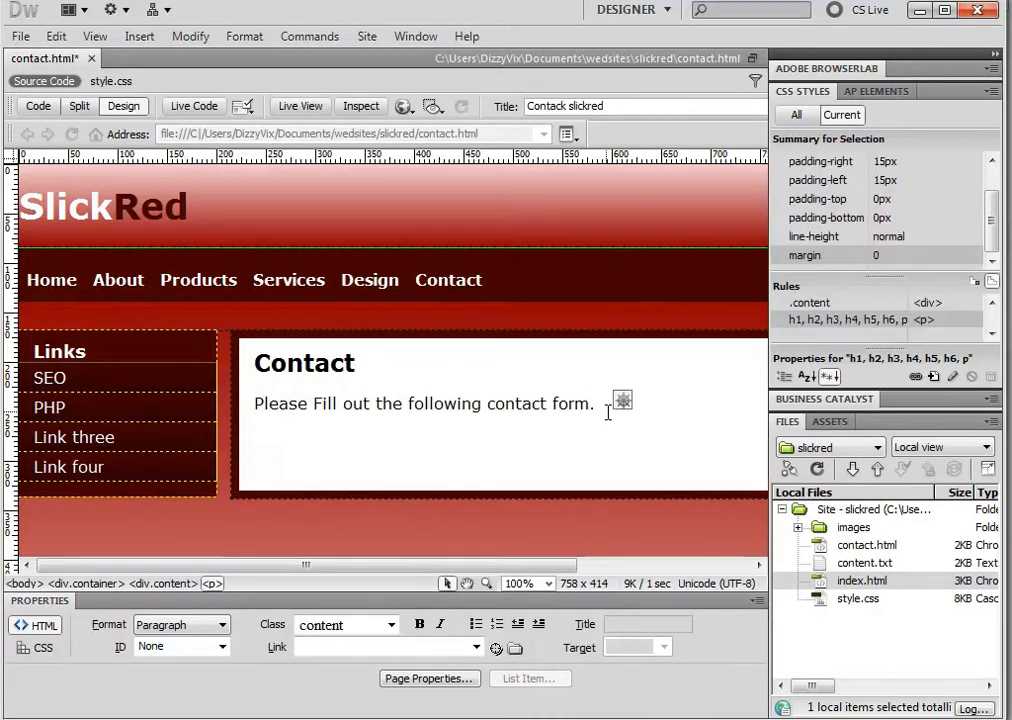
key("Return")
key("BackSpace")
key("BackSpace")
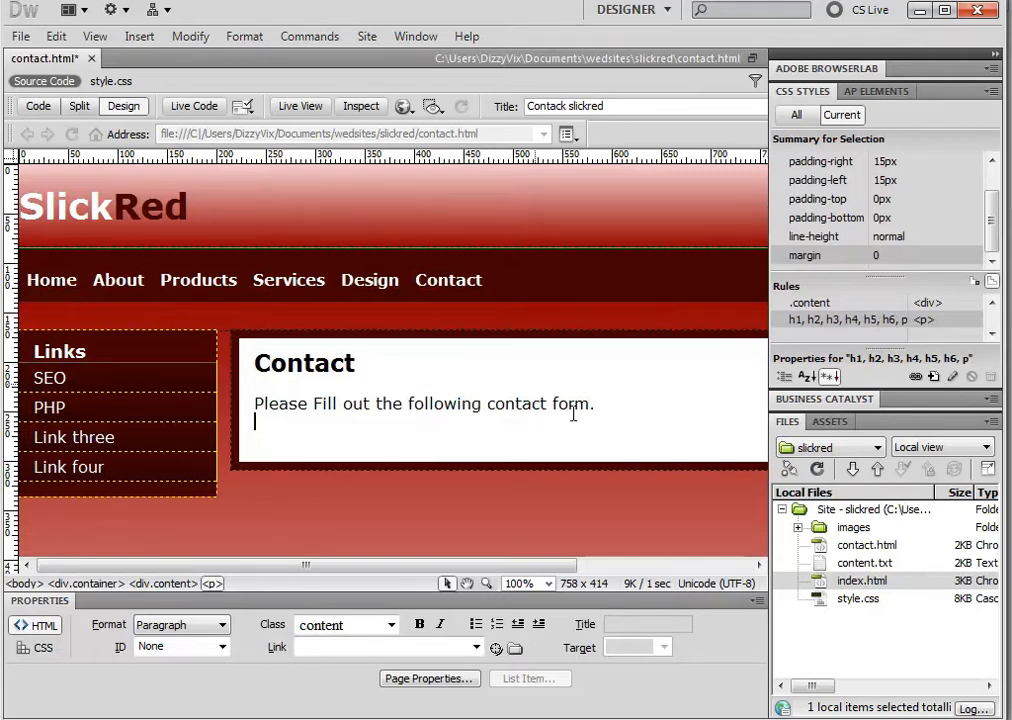
Display the Insert objects list and collapse the CSS Styles and file sections beneath it to show the full list
left_click(410, 36)
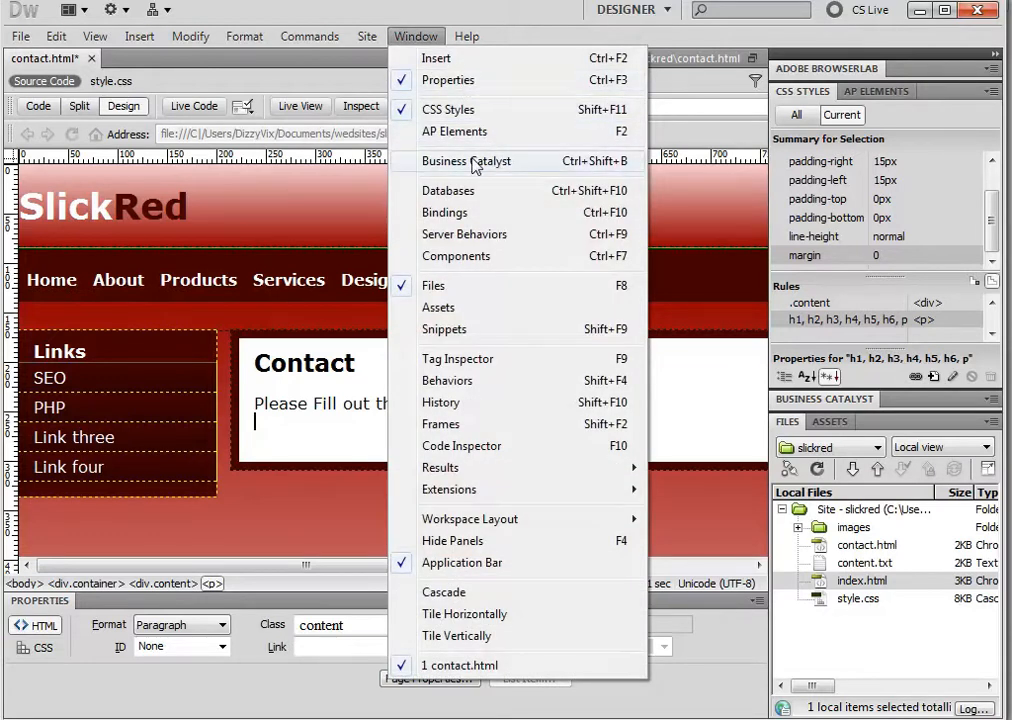
left_click(477, 63)
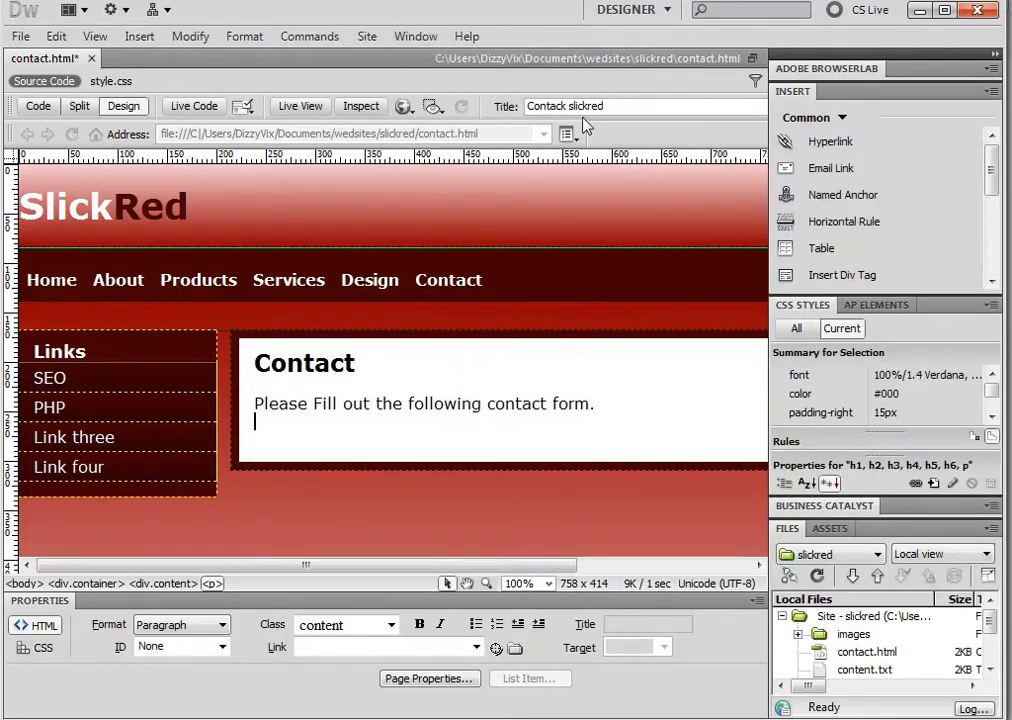
left_click(800, 305)
left_click(797, 350)
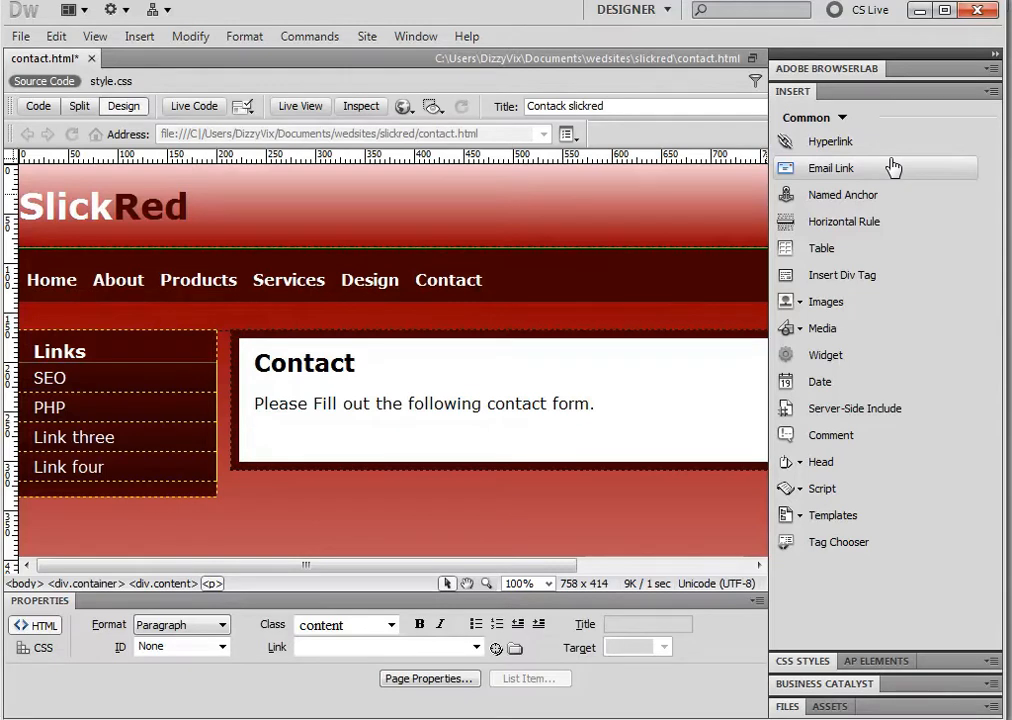
Display the Forms category of insertable objects and insert a form on the empty line below the paragraph
left_click(843, 120)
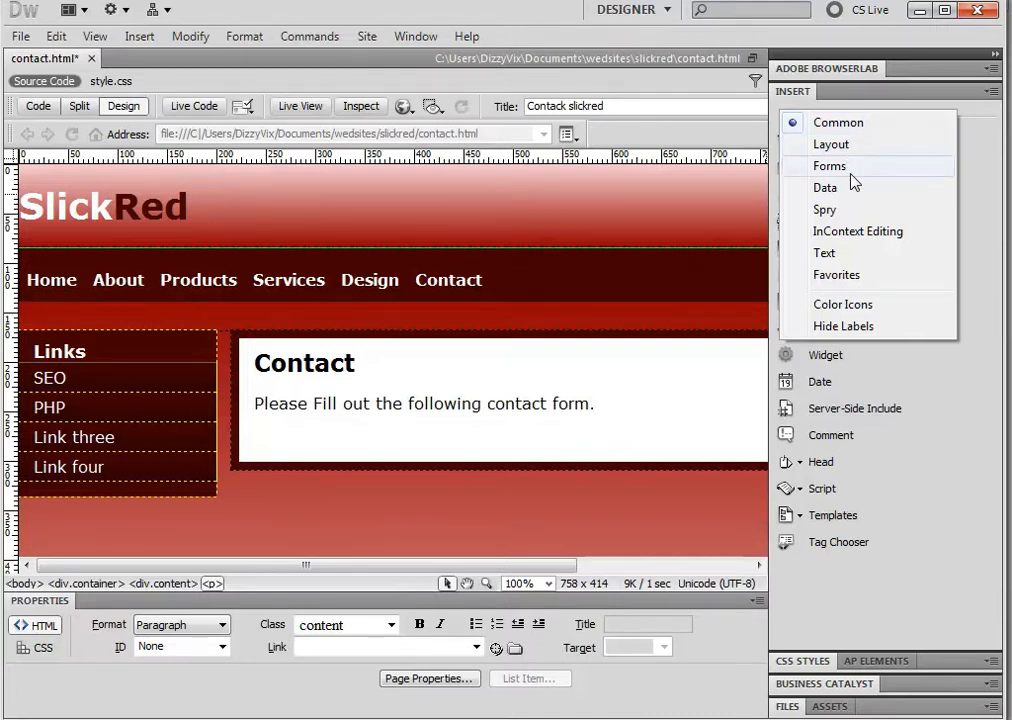
left_click(848, 168)
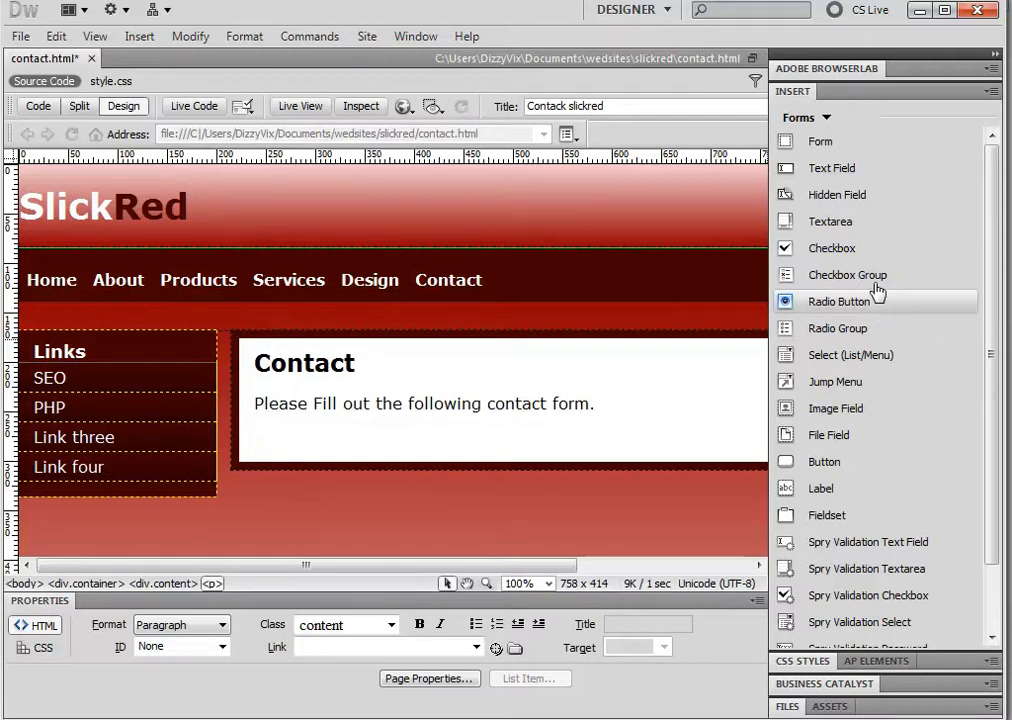
left_click(820, 143)
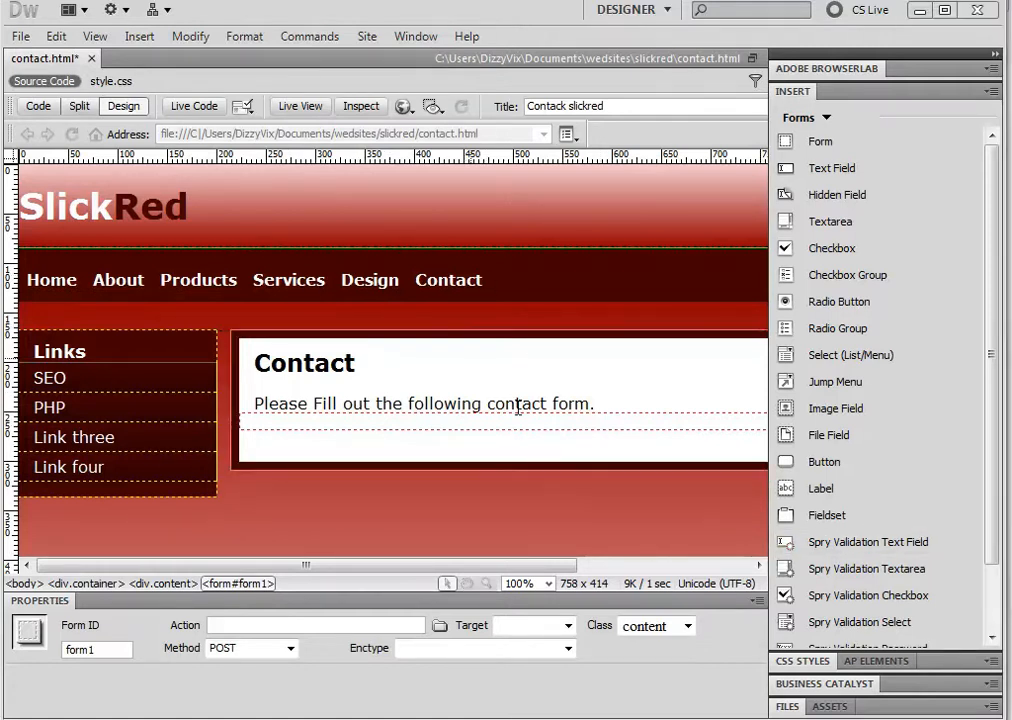
left_click(424, 502)
Set the form's method to POST, its ID to contact and its action to contact.php
left_click(290, 648)
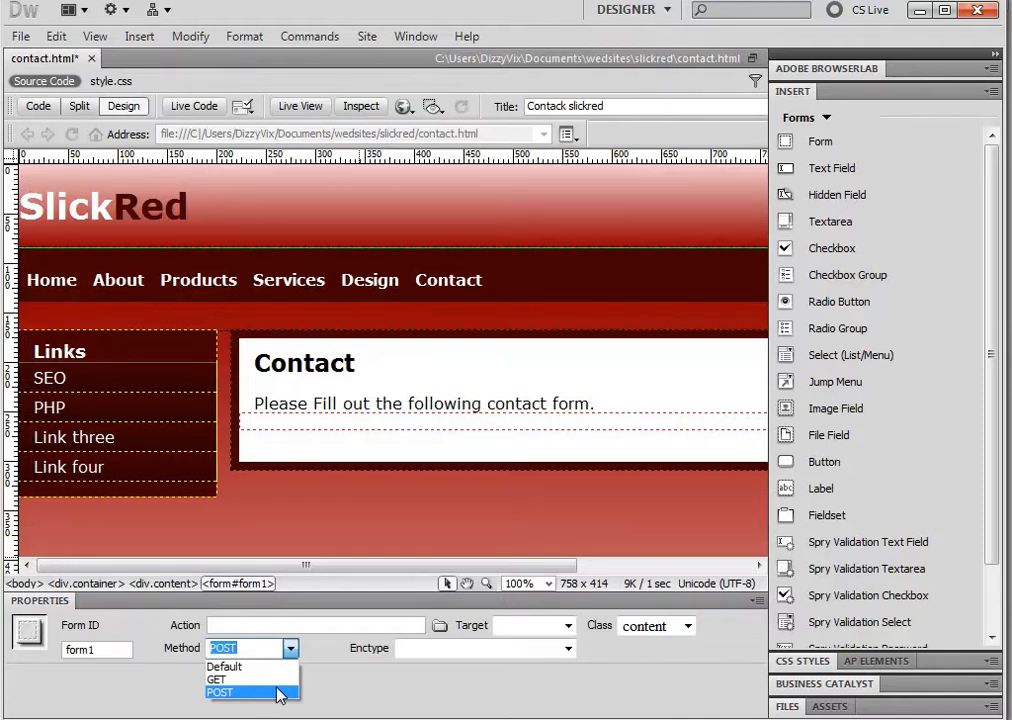
left_click(280, 692)
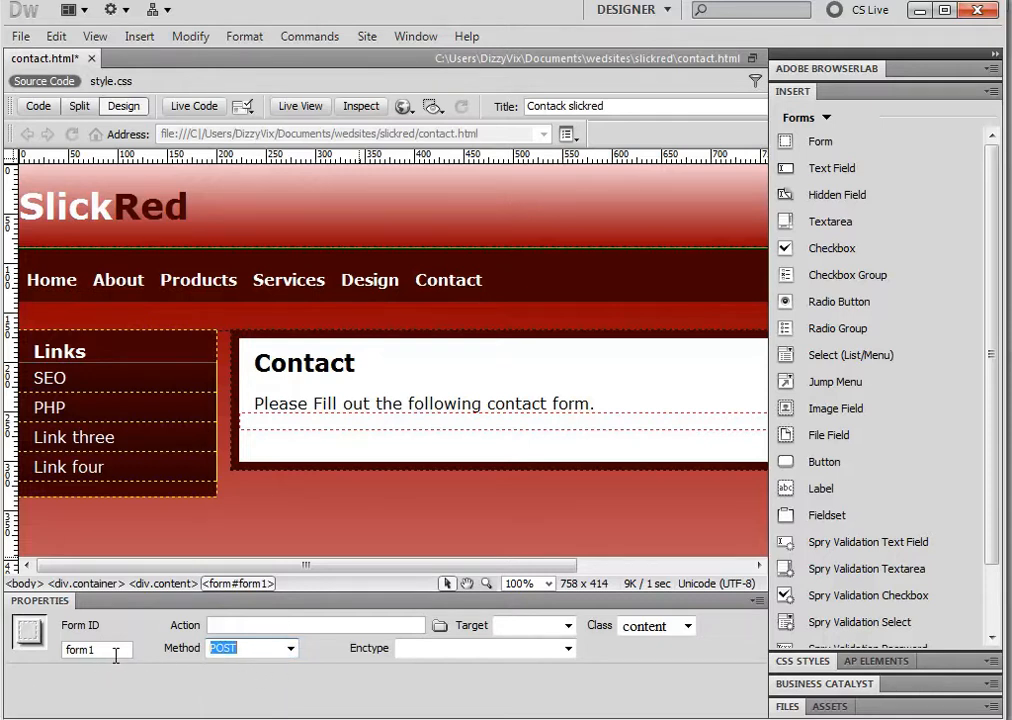
double_click(116, 653)
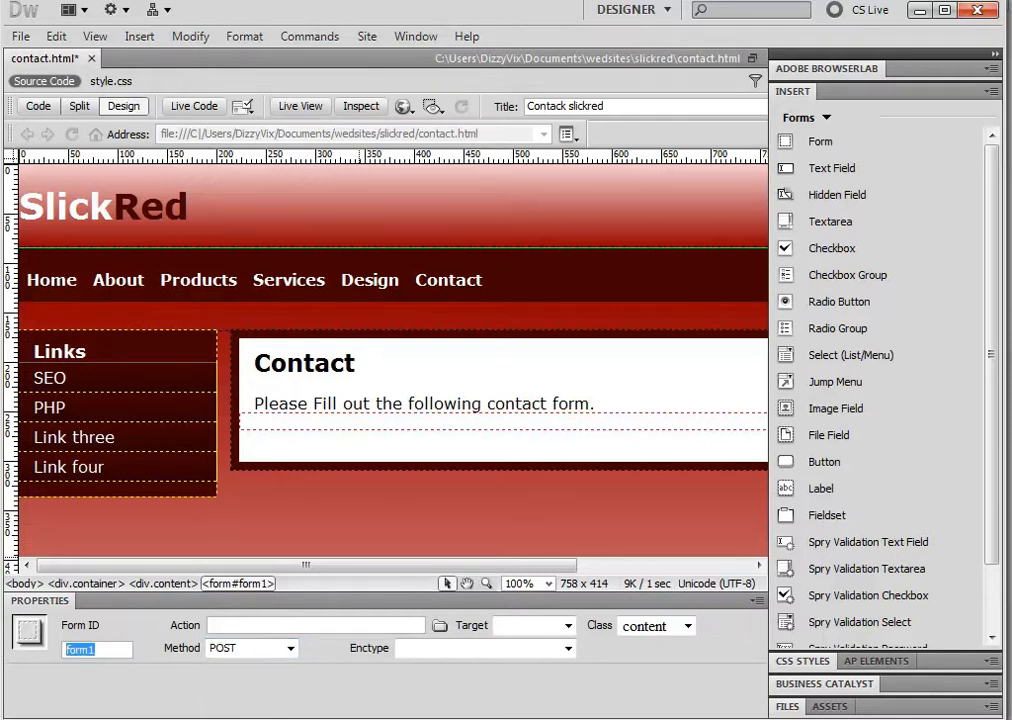
type("contact")
left_click(318, 626)
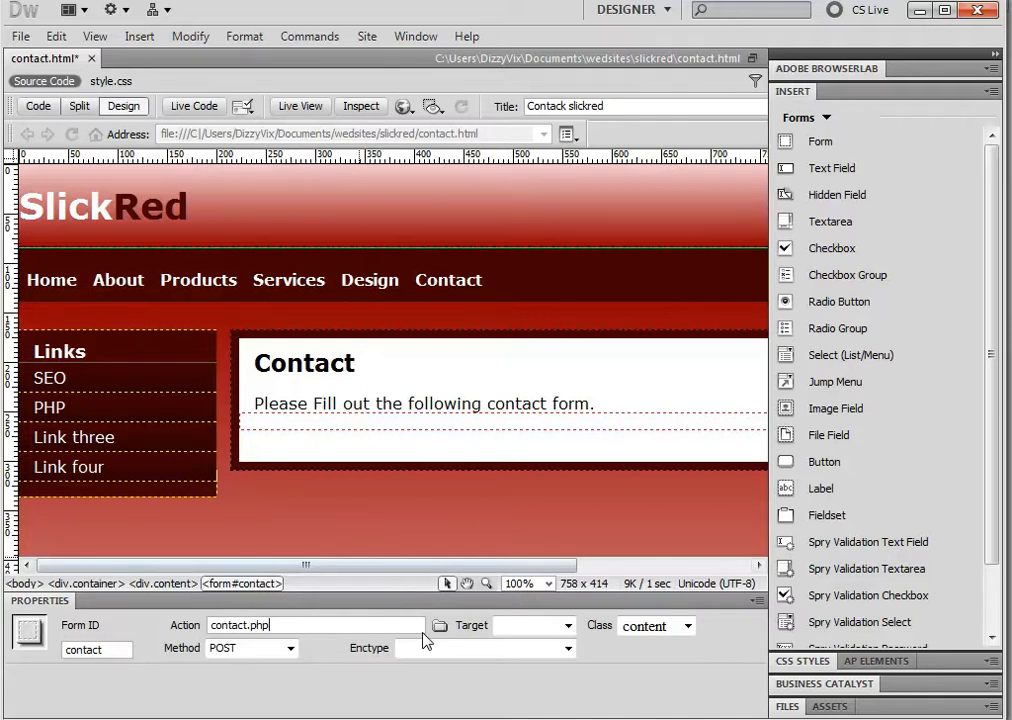
left_click_drag(296, 625, 171, 625)
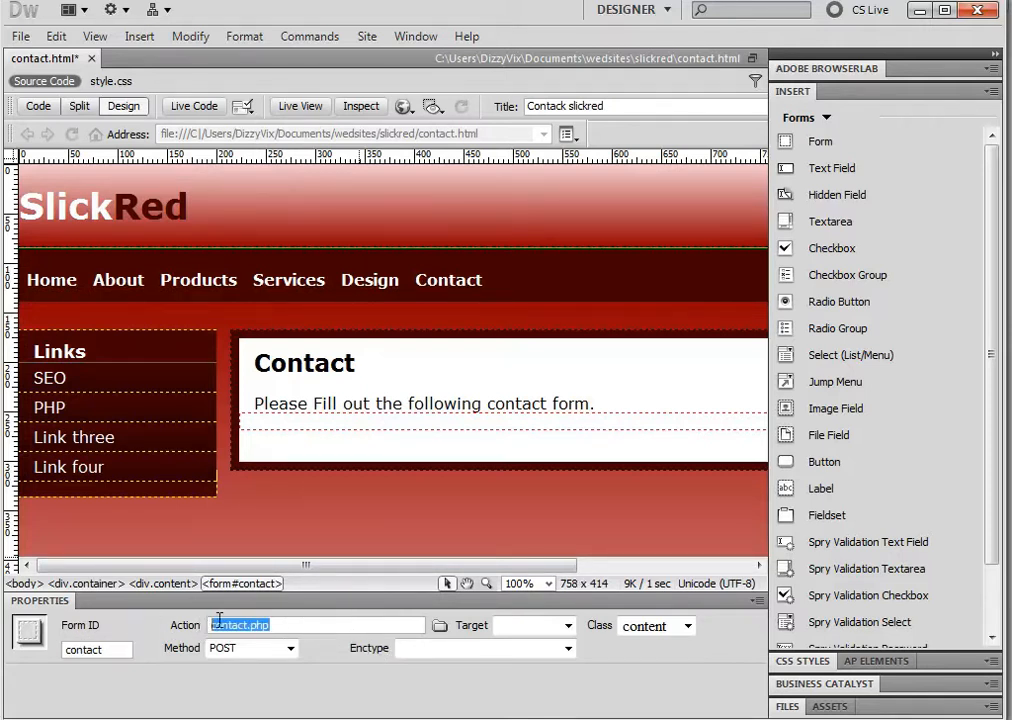
left_click(298, 625)
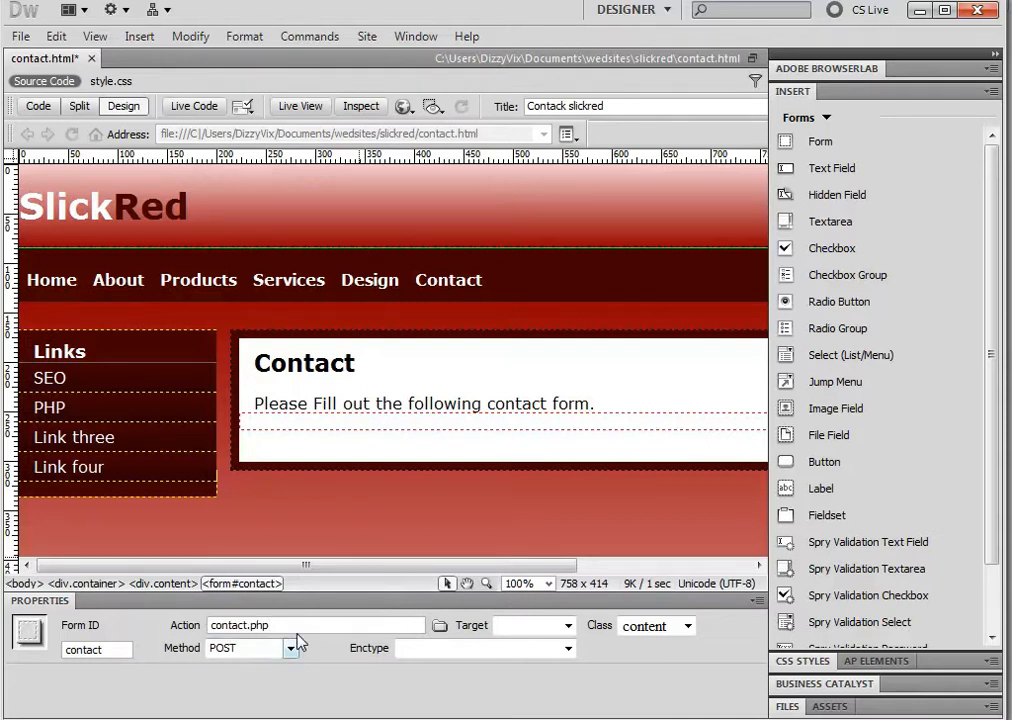
left_click_drag(300, 626, 168, 627)
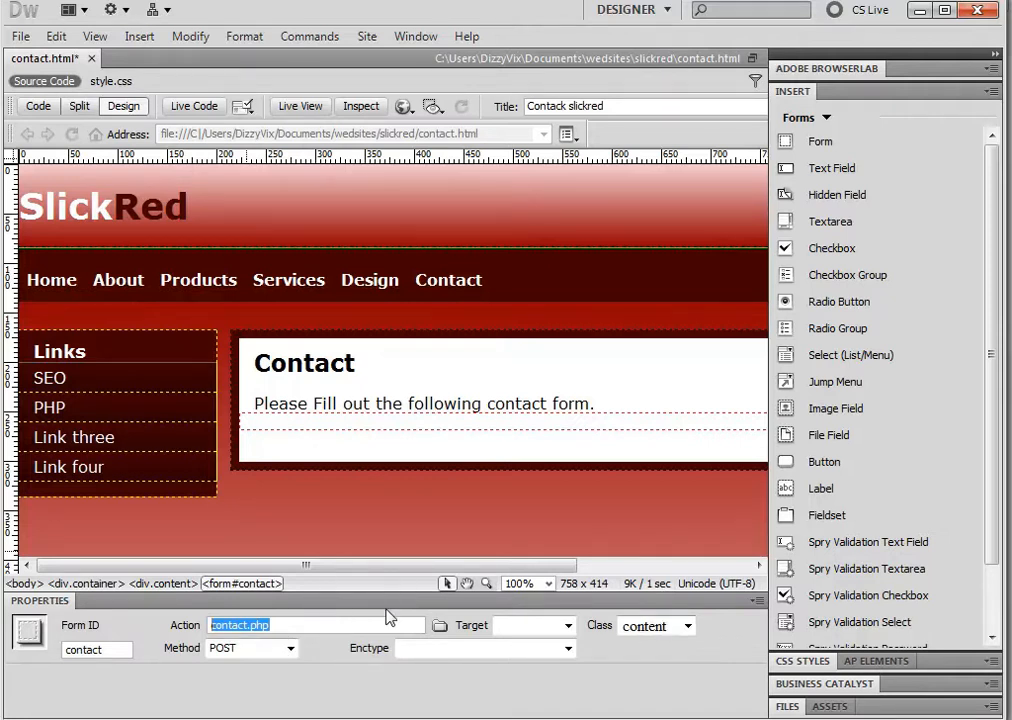
Place the cursor inside the form and examine its opening tag in the code beside the design
left_click(372, 425)
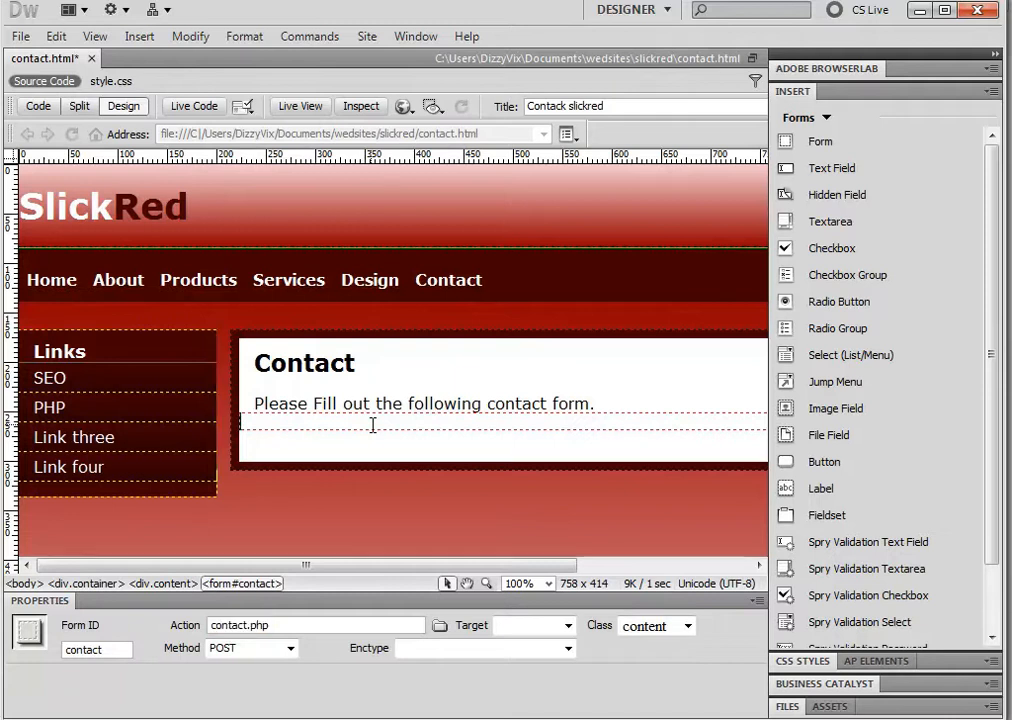
left_click(76, 107)
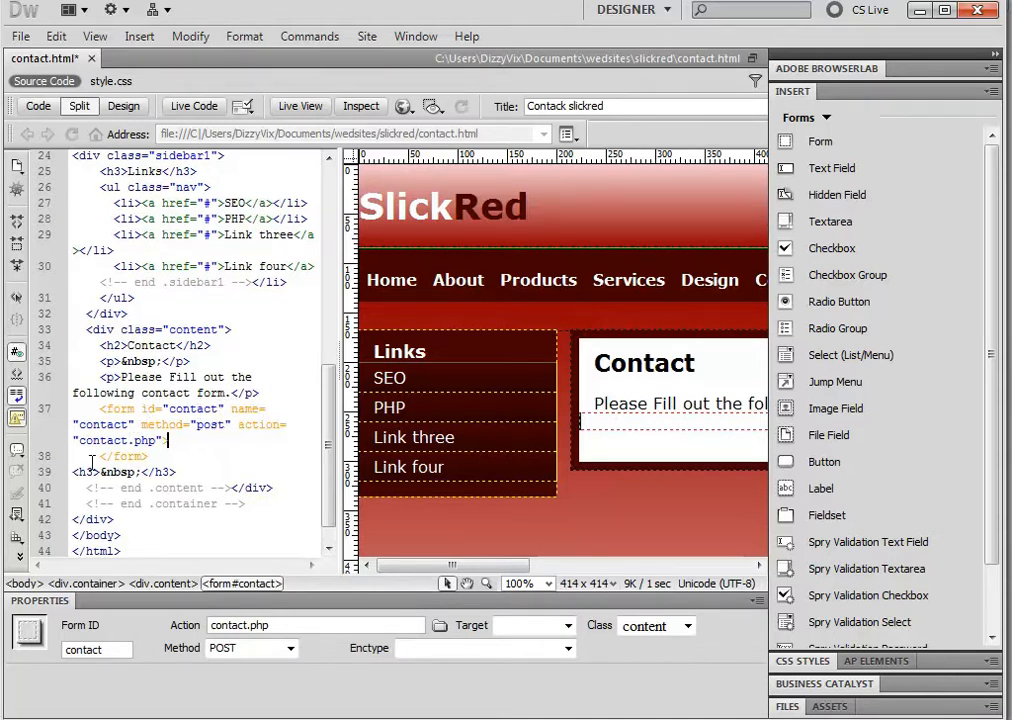
left_click_drag(182, 446, 98, 393)
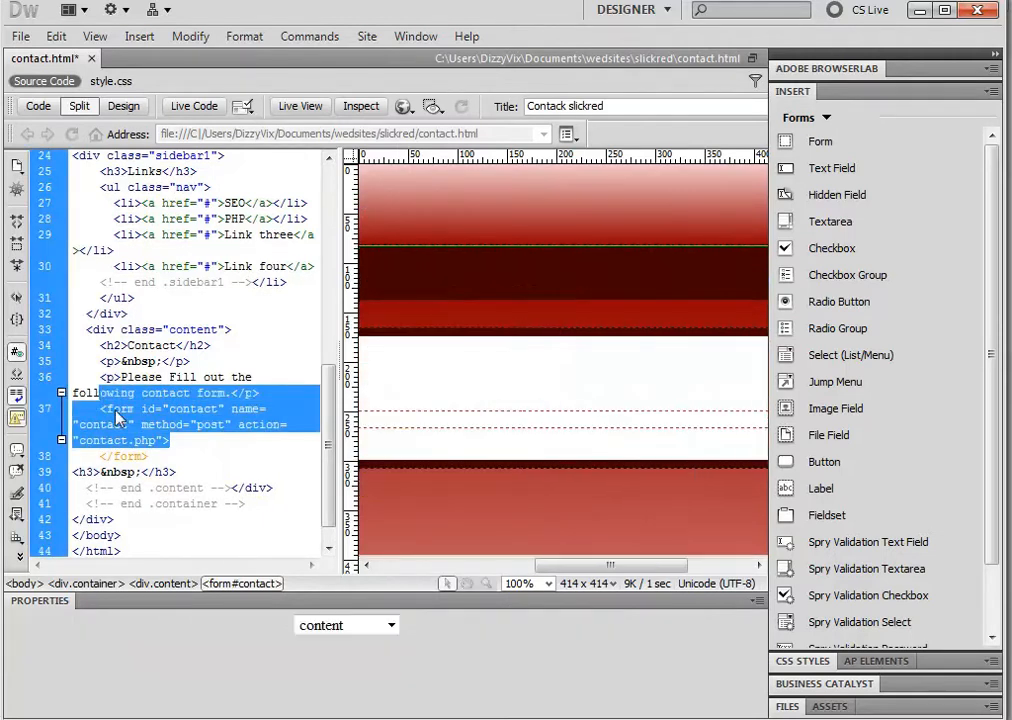
left_click(178, 445)
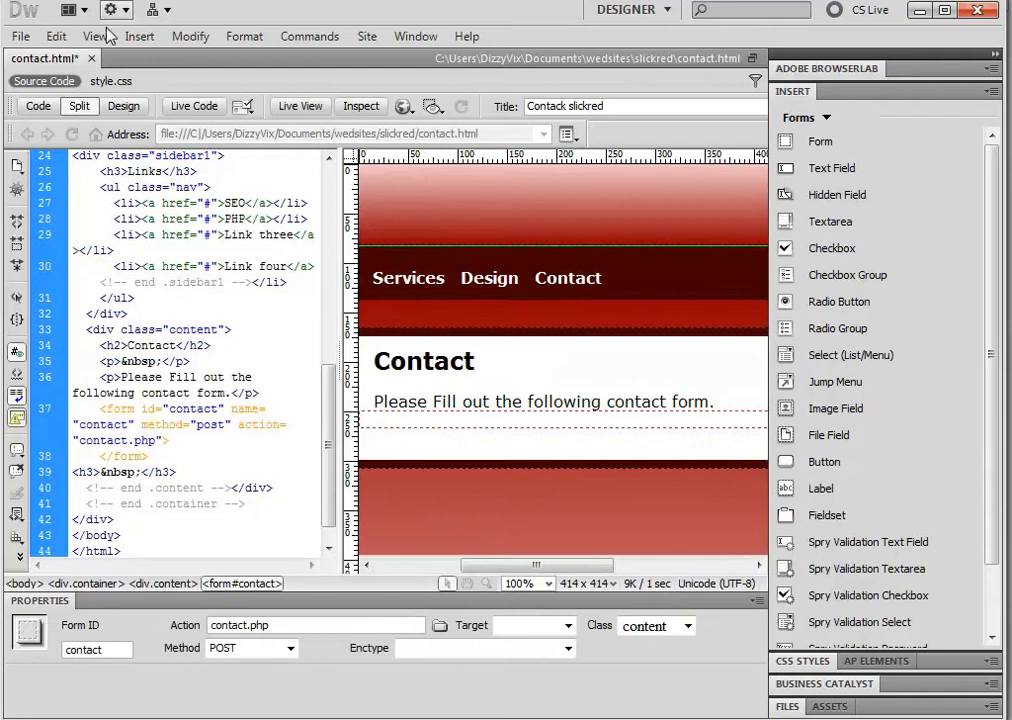
Show the page in Design view only and look over the example contact form in the browser
left_click(121, 106)
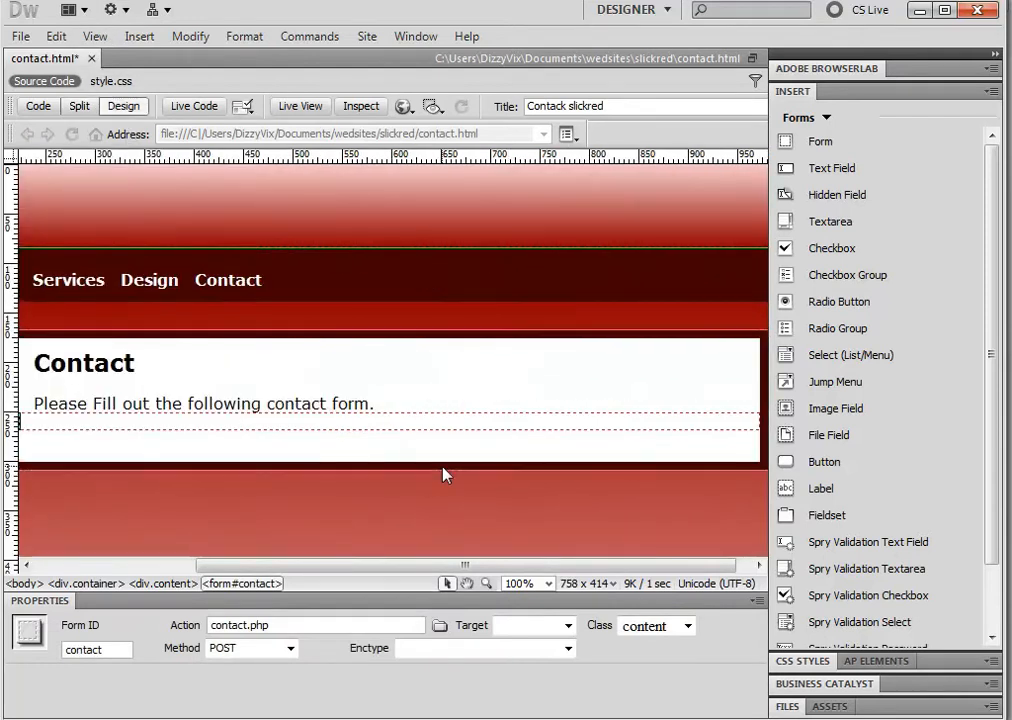
left_click_drag(466, 566, 403, 567)
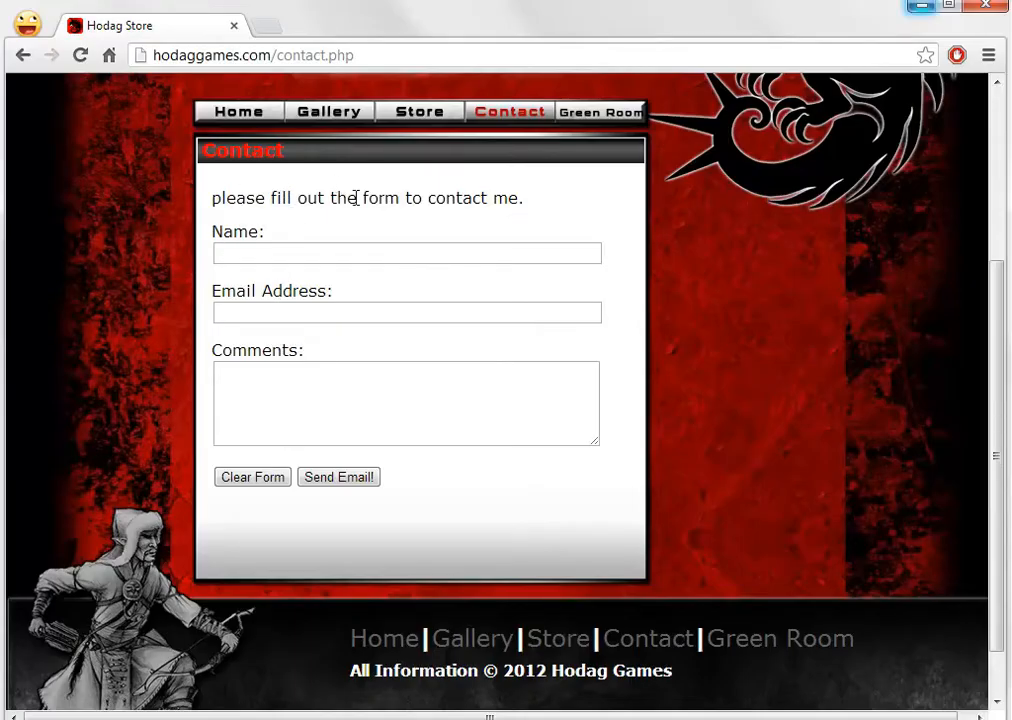
left_click(921, 10)
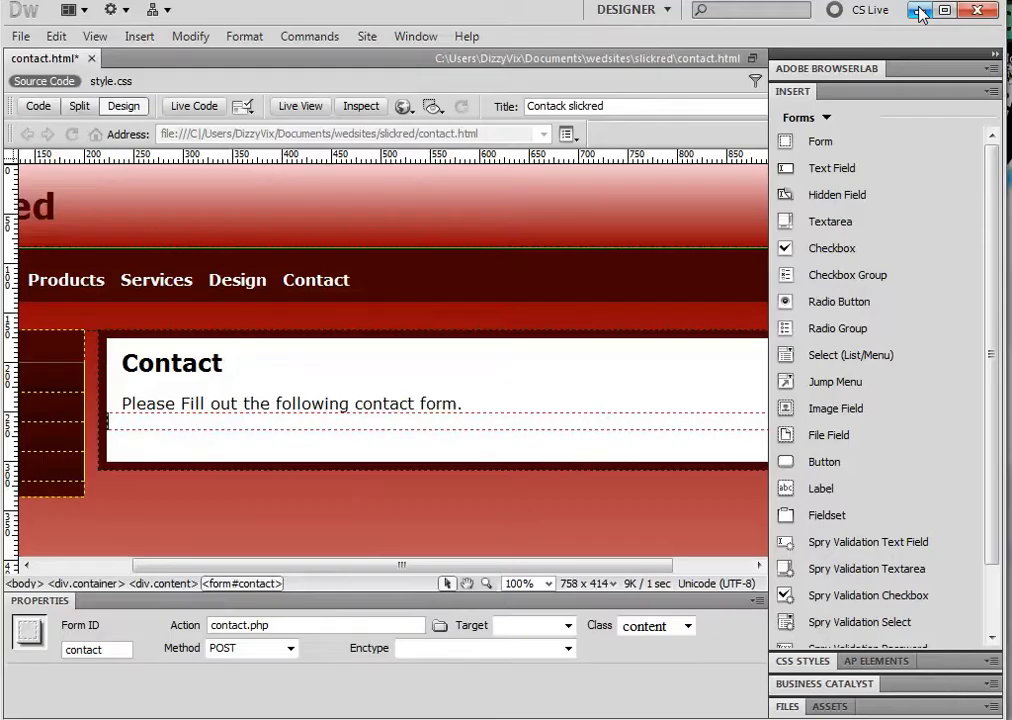
Insert a text field into the form with the ID name and the label "Name:" before it
left_click(874, 166)
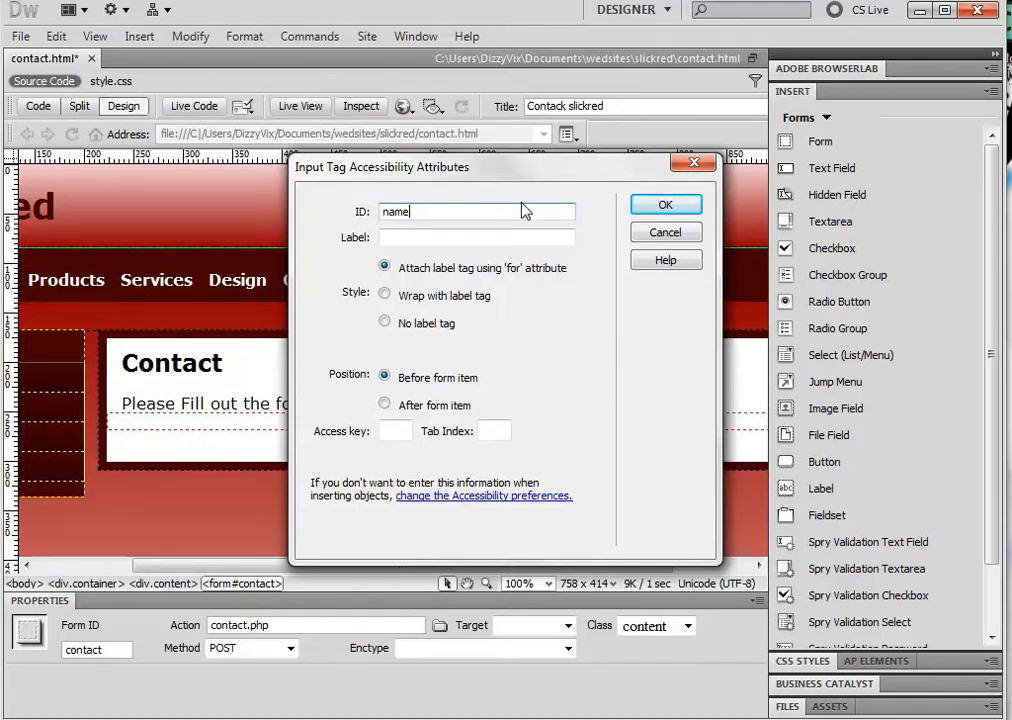
left_click(487, 244)
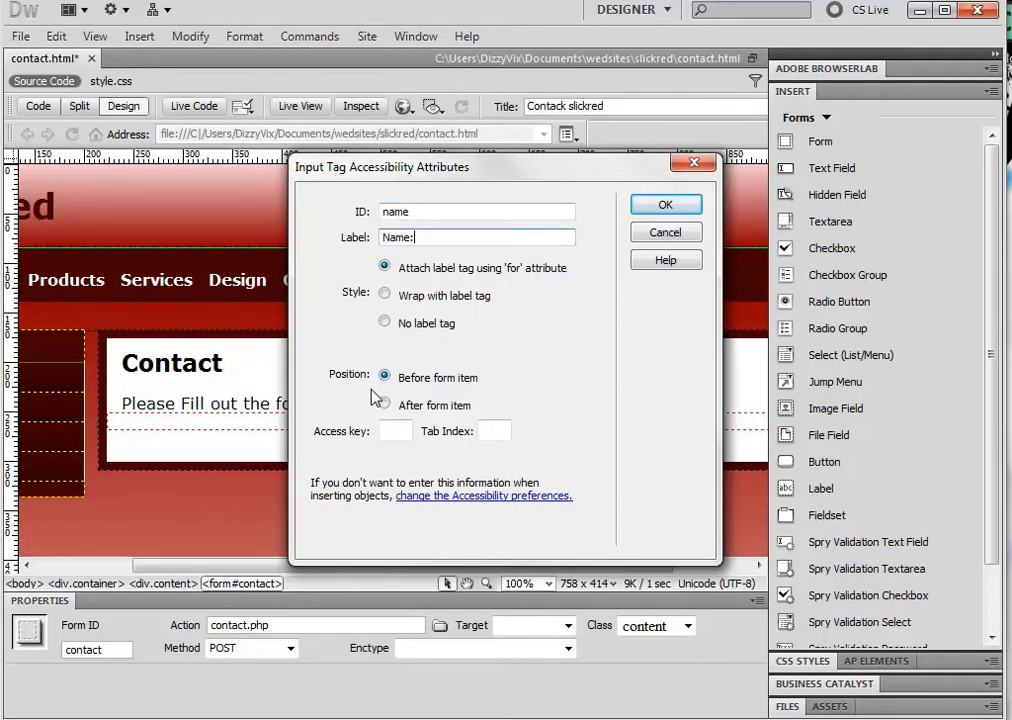
left_click(658, 205)
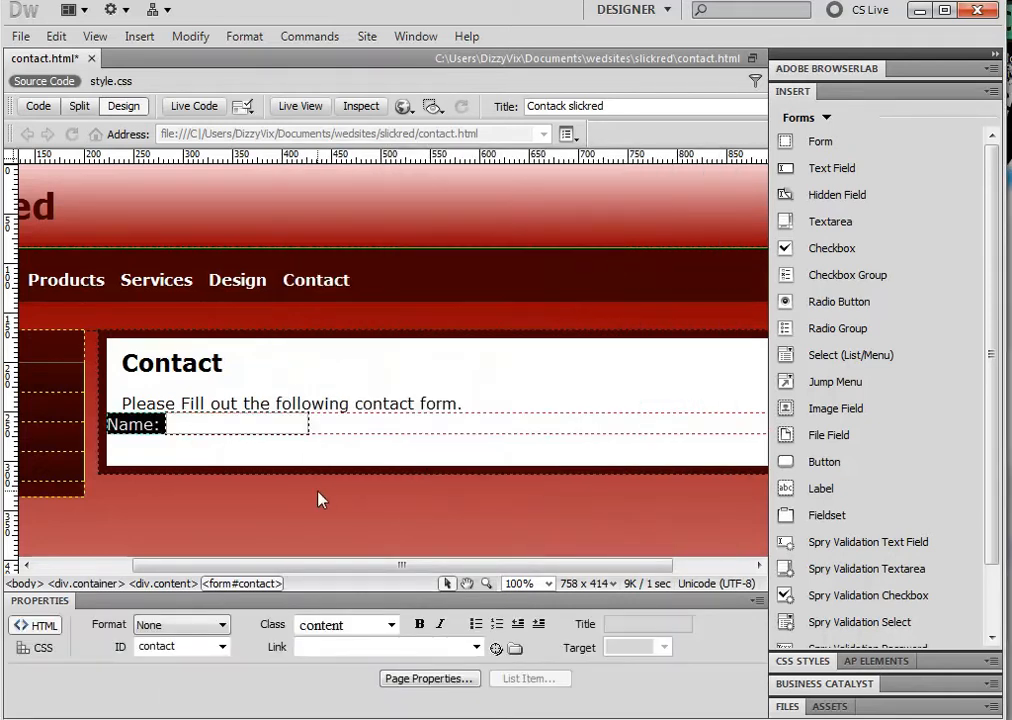
Insert a line break after the "Name:" label to place the text field beneath it
left_click(143, 425)
left_click_drag(163, 427, 109, 426)
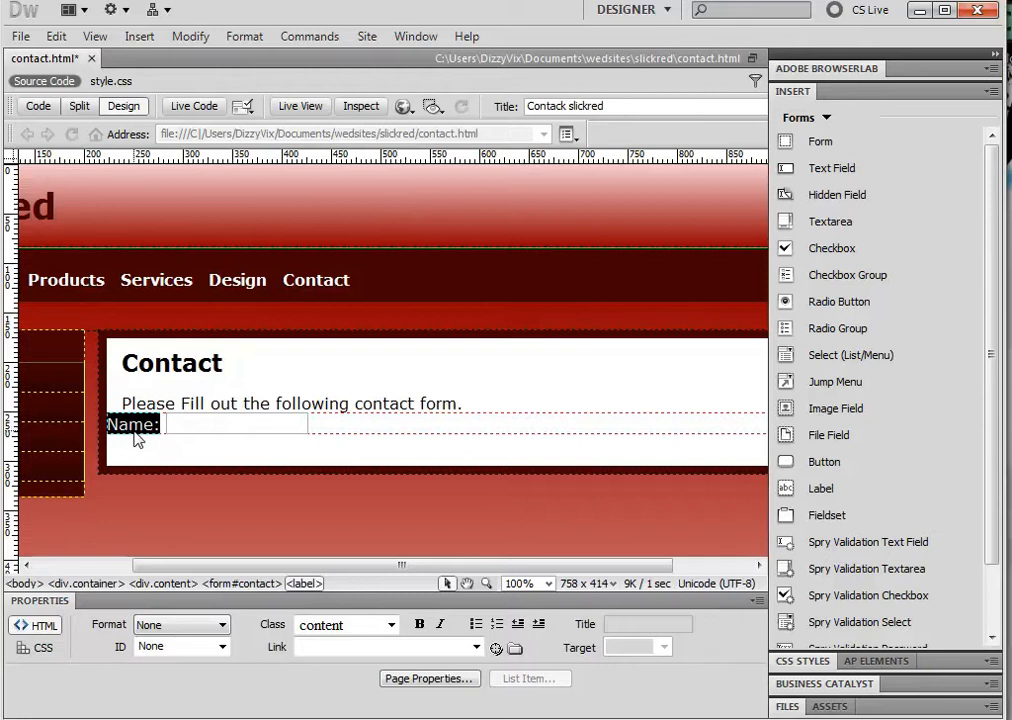
left_click(210, 430)
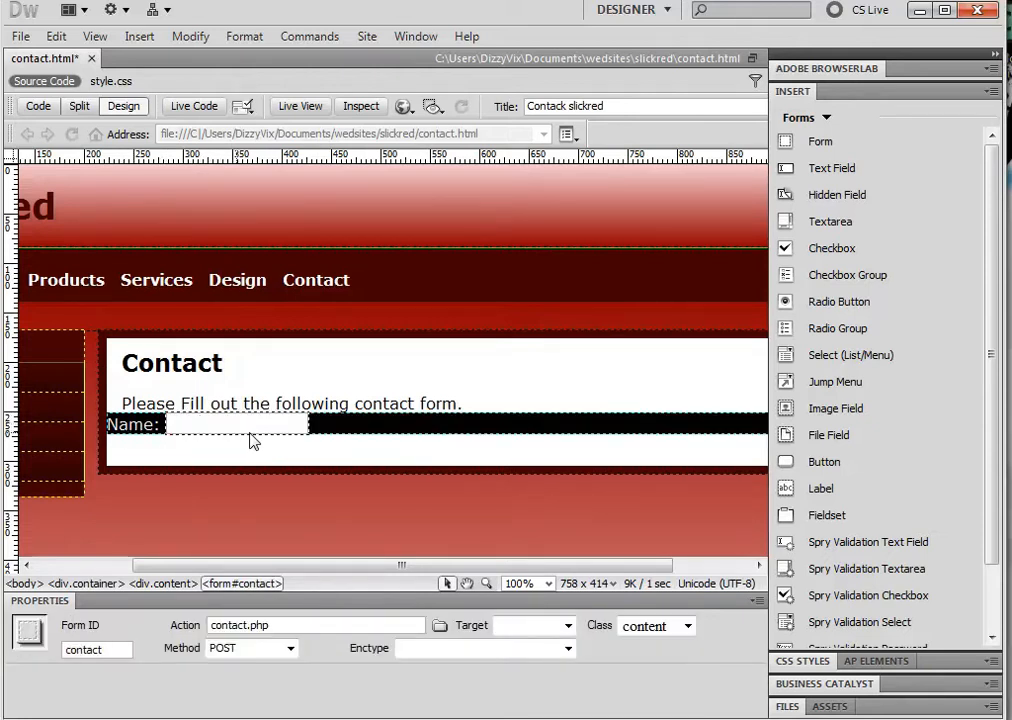
left_click(161, 426)
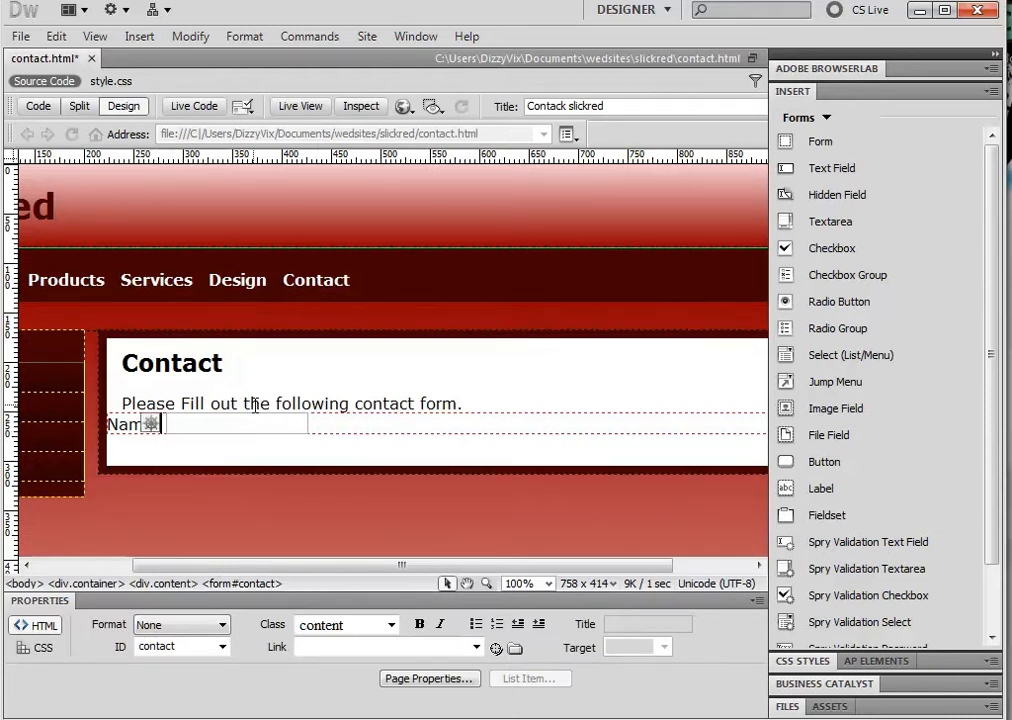
key("shift+Return")
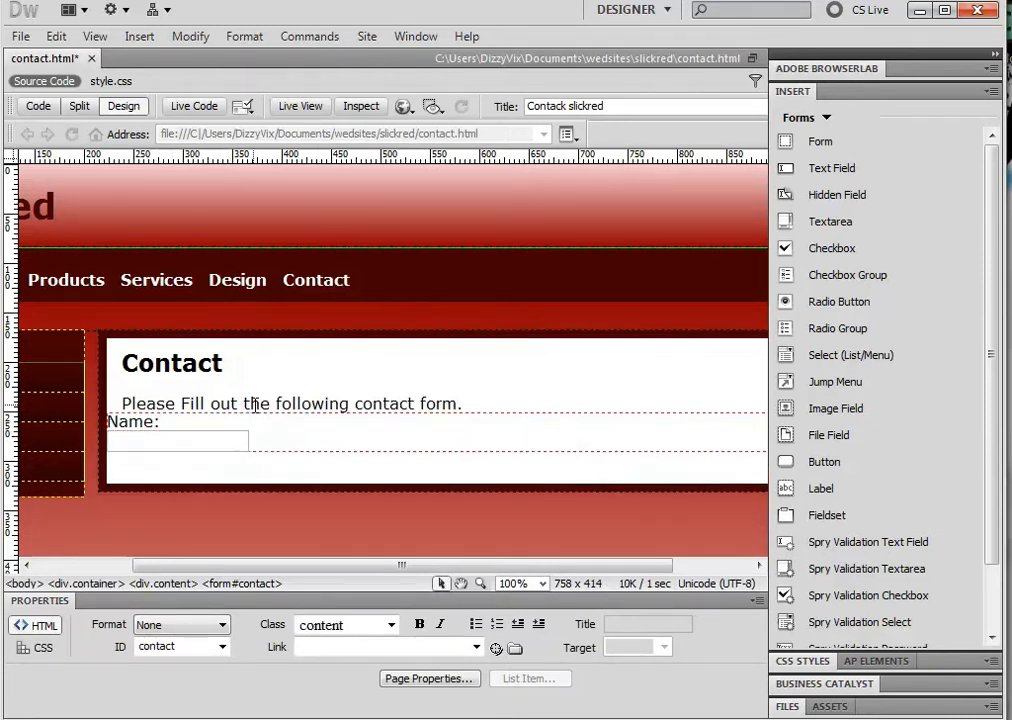
Add an empty line between the introductory paragraph and the form
left_click(494, 400)
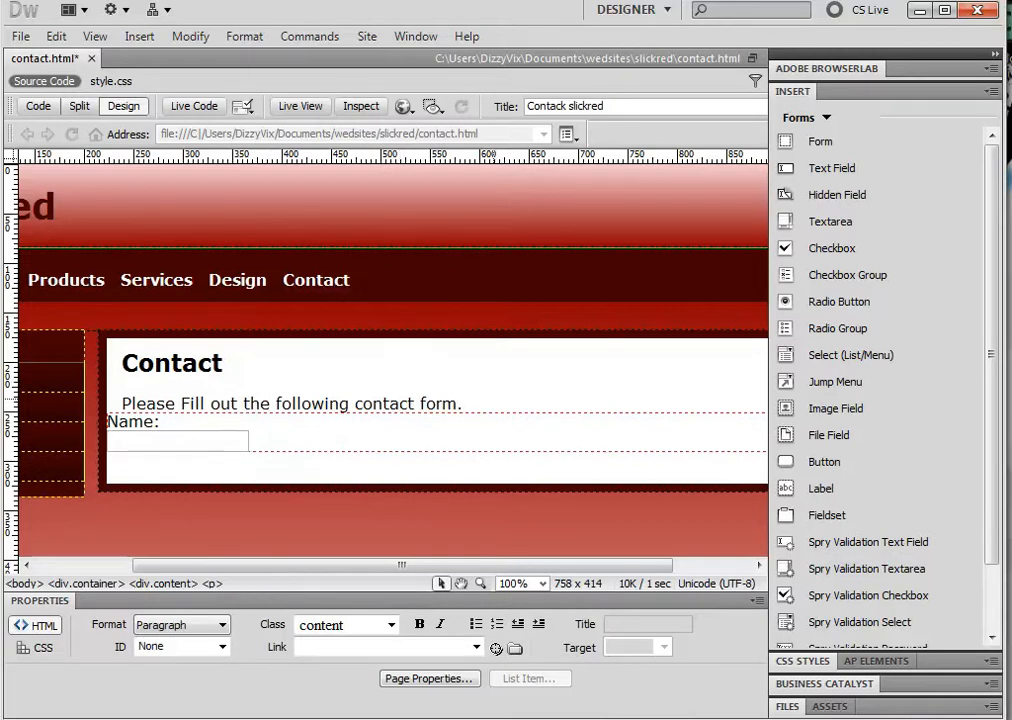
key("Return")
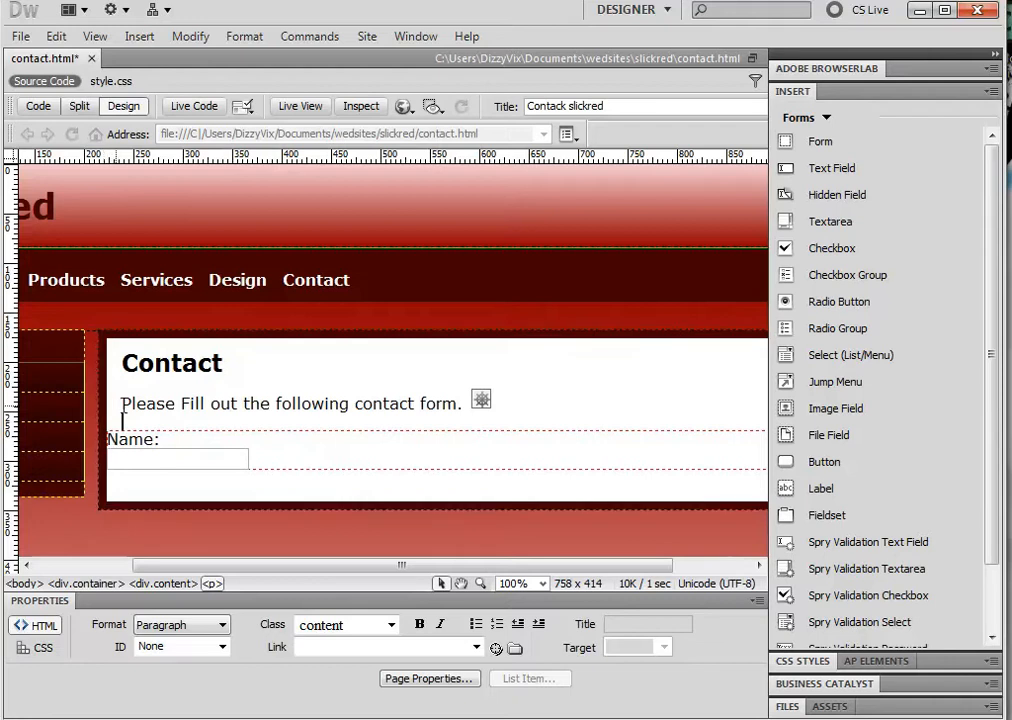
left_click(119, 402)
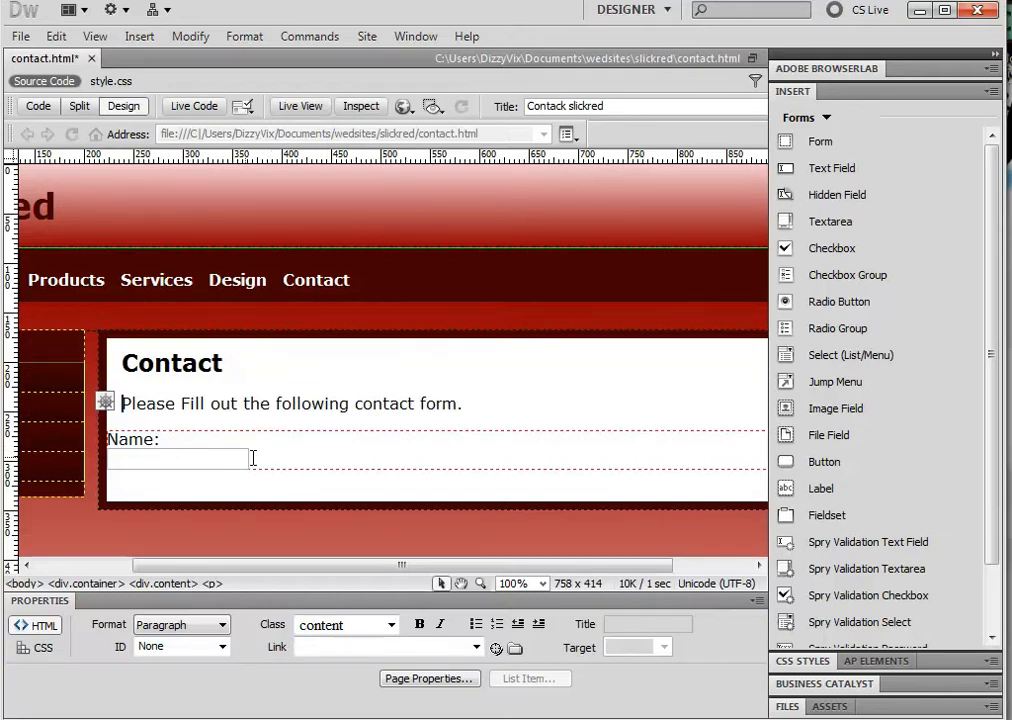
Set the name field's character width to 60 and its maximum characters to 80
left_click(296, 455)
left_click(185, 463)
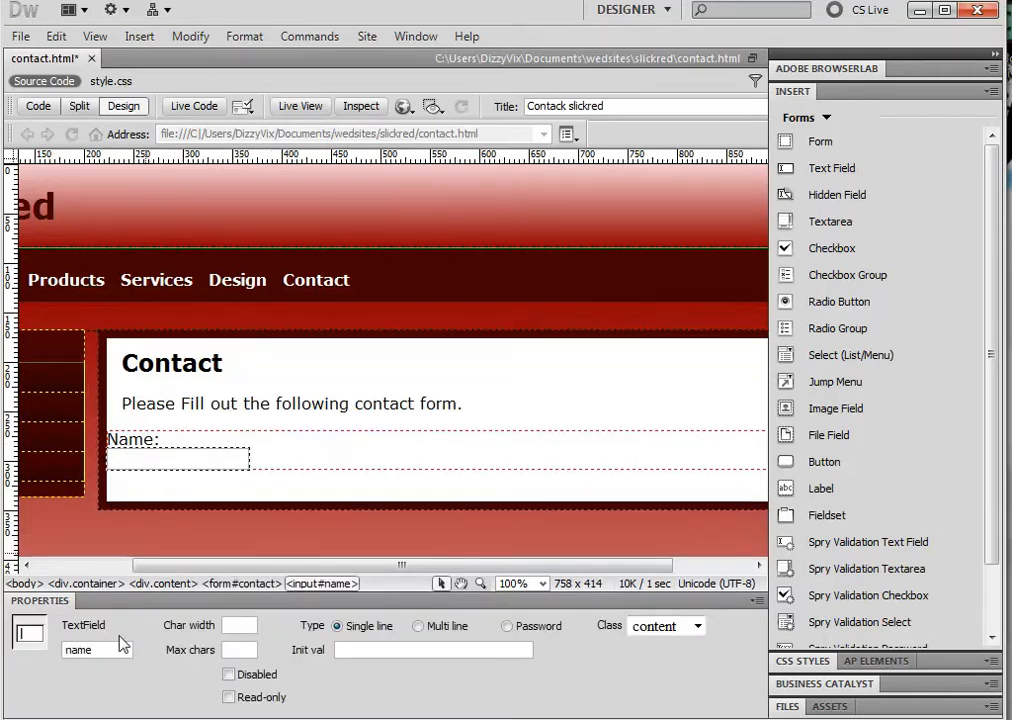
left_click(241, 624)
type("60")
left_click(236, 650)
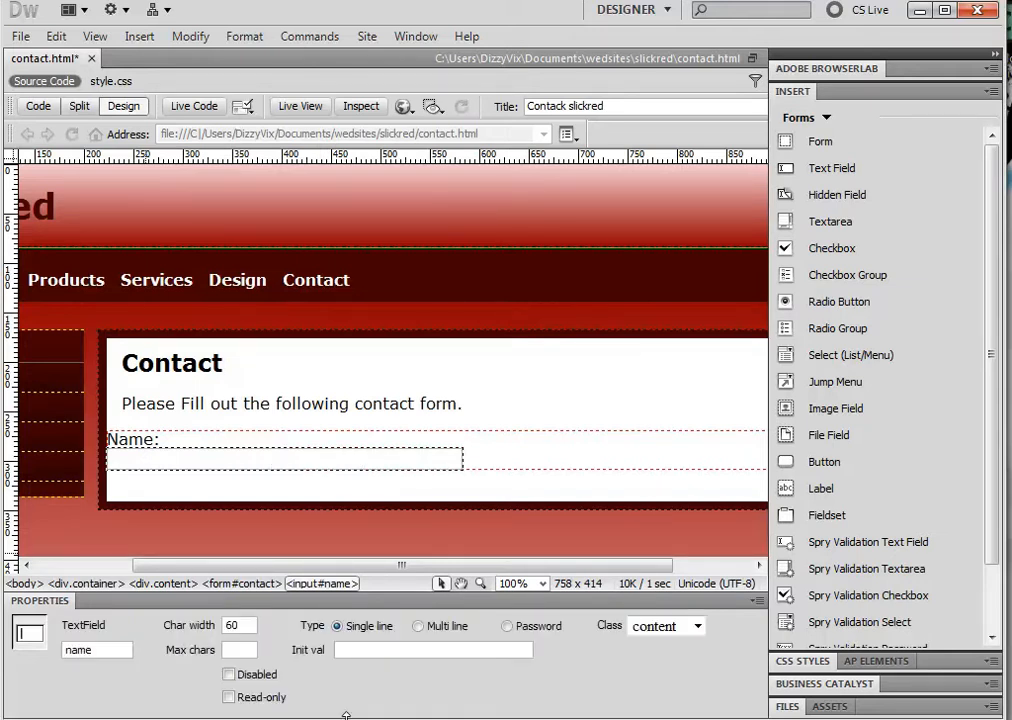
type("80")
Set the name field's initial value to val
left_click(372, 649)
type("val")
left_click_drag(375, 650, 339, 650)
left_click(366, 650)
left_click(520, 456)
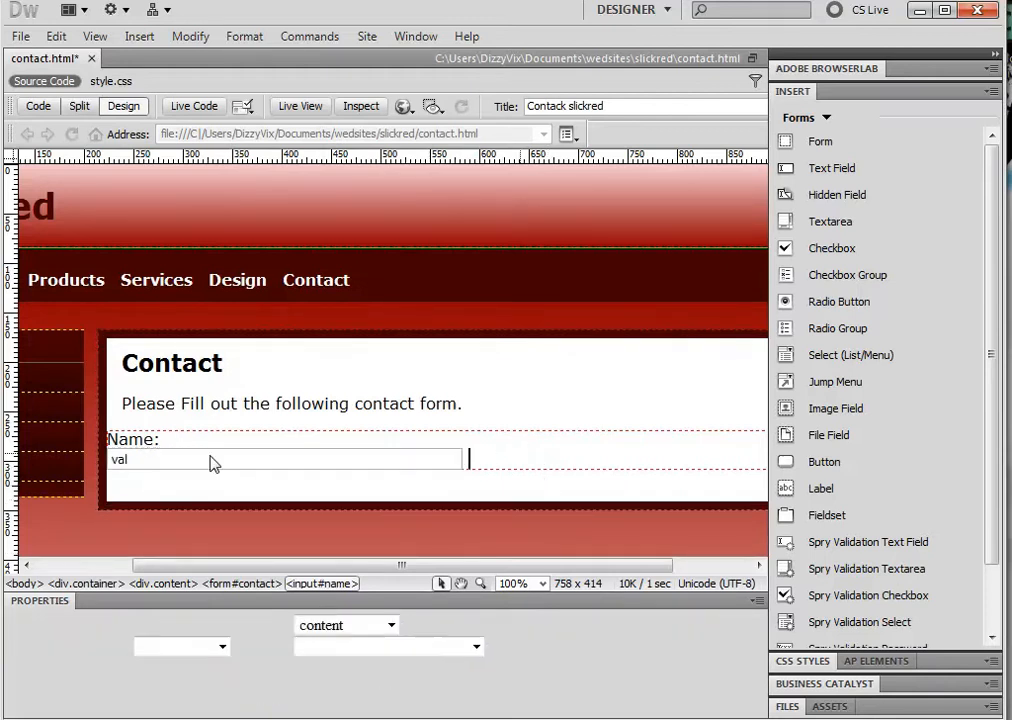
left_click(130, 460)
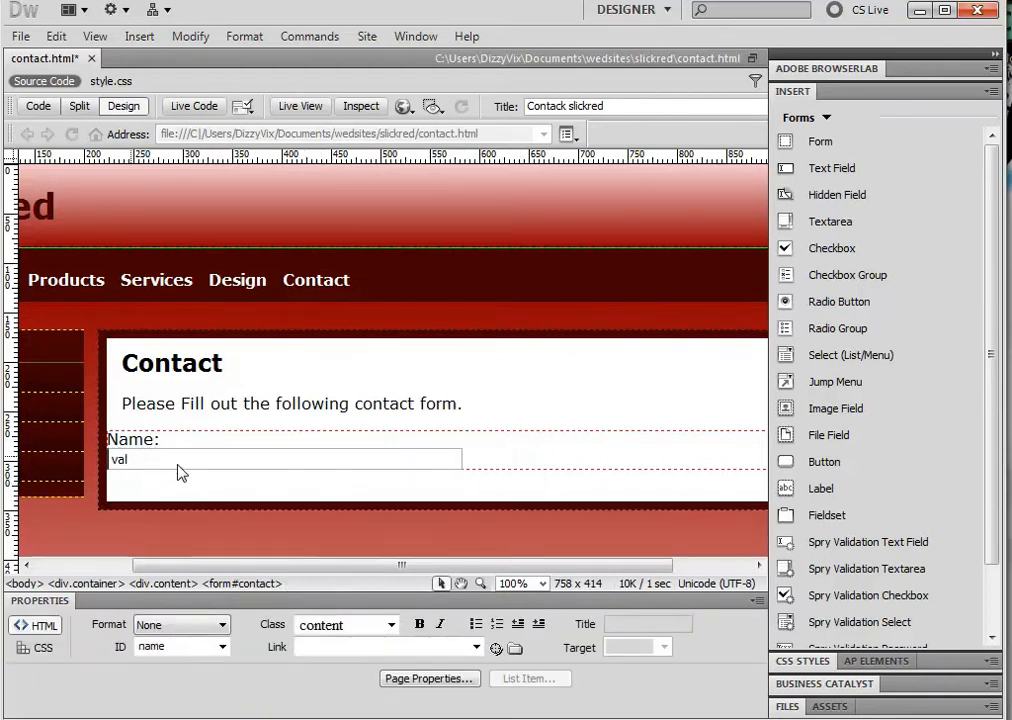
Insert a text field in a new paragraph below the name field, with ID email and the label "Email Address:" on the line above it
left_click(474, 465)
key("Return")
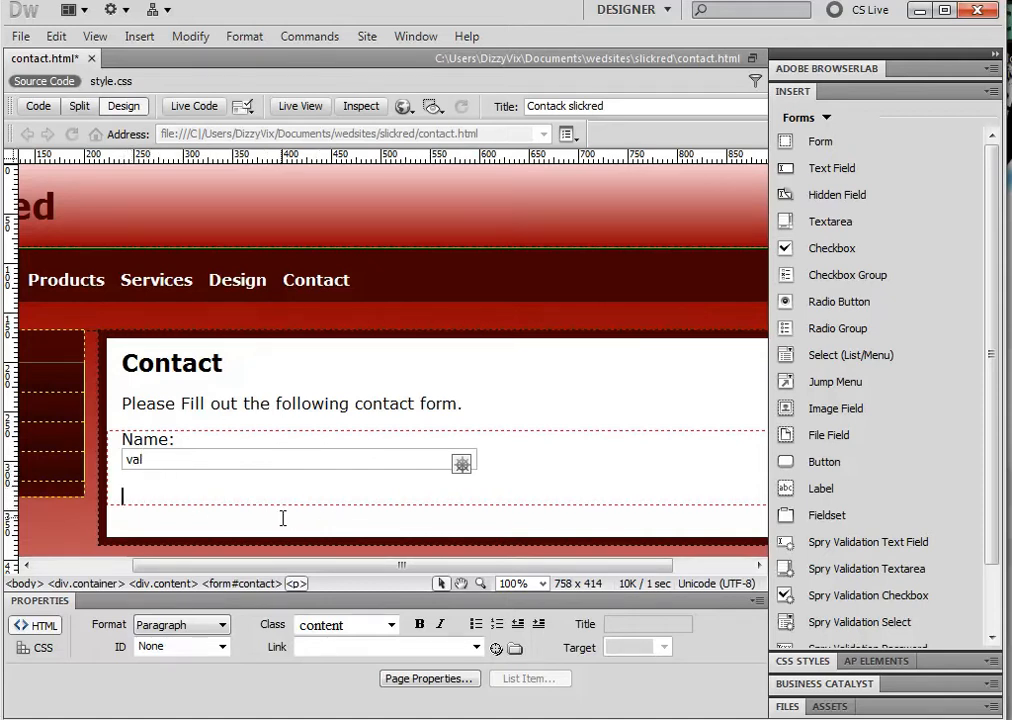
left_click(830, 170)
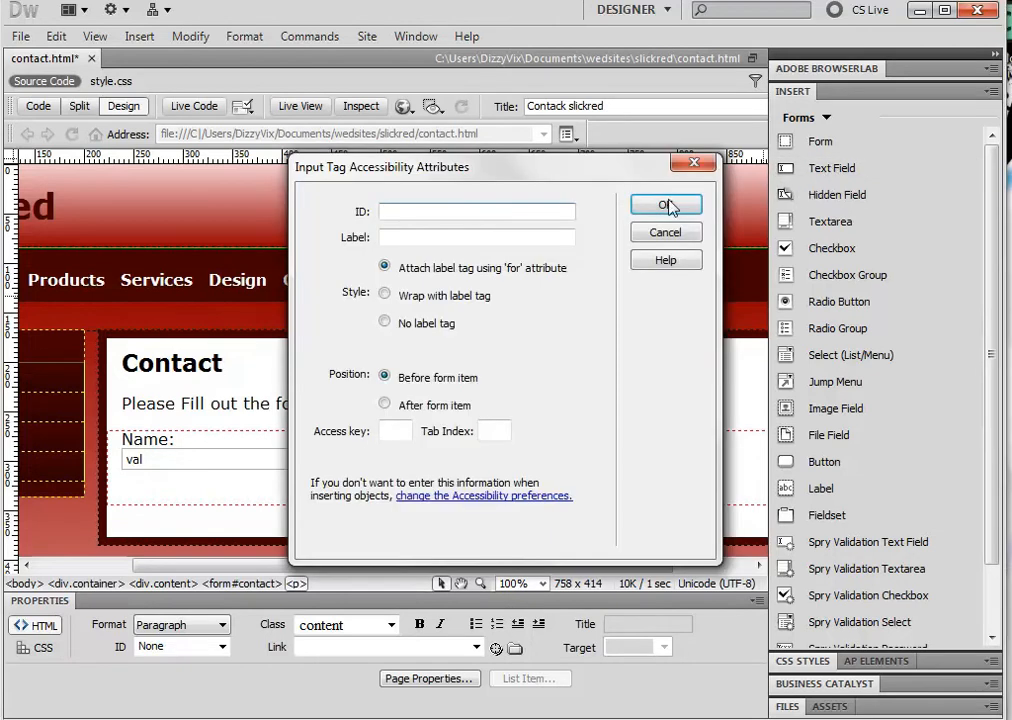
type("email")
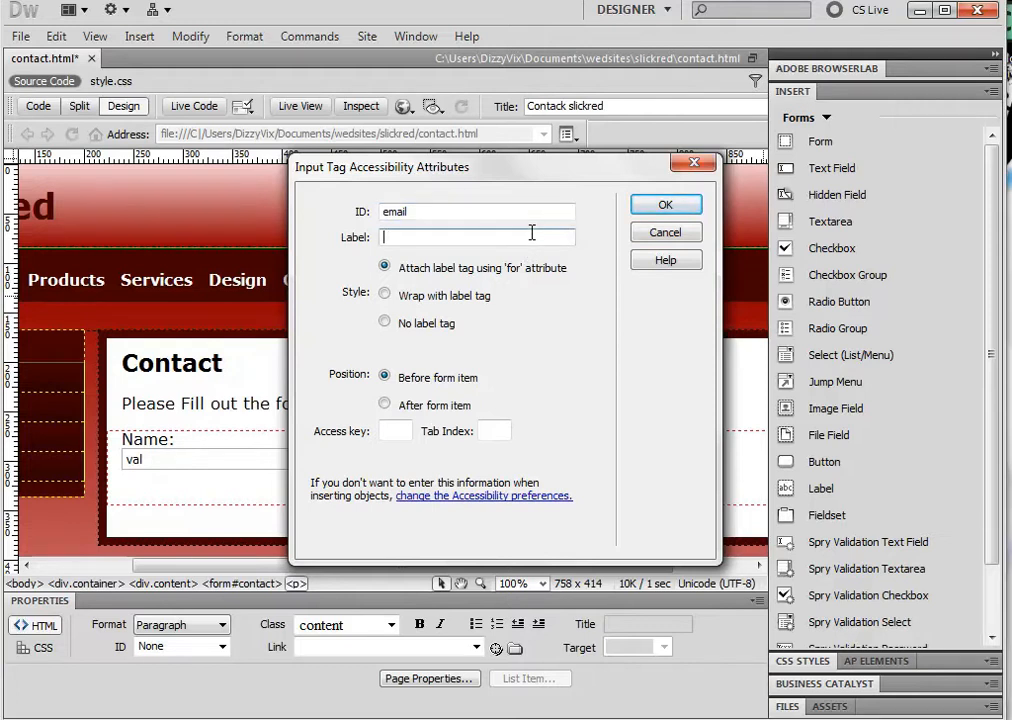
type("Email Address:")
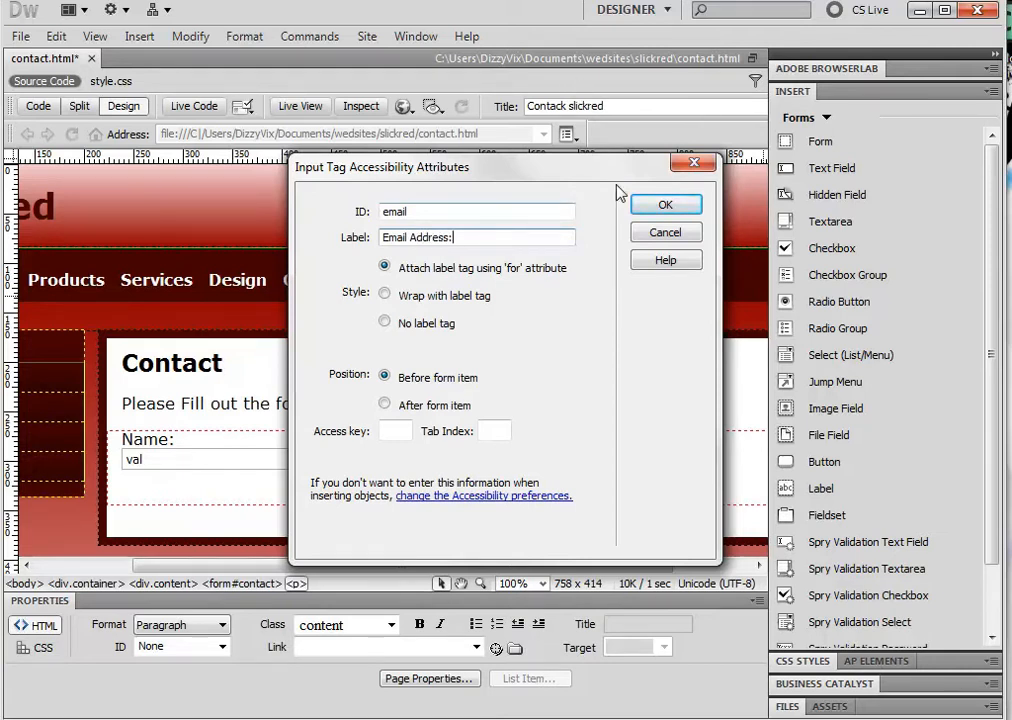
left_click(666, 205)
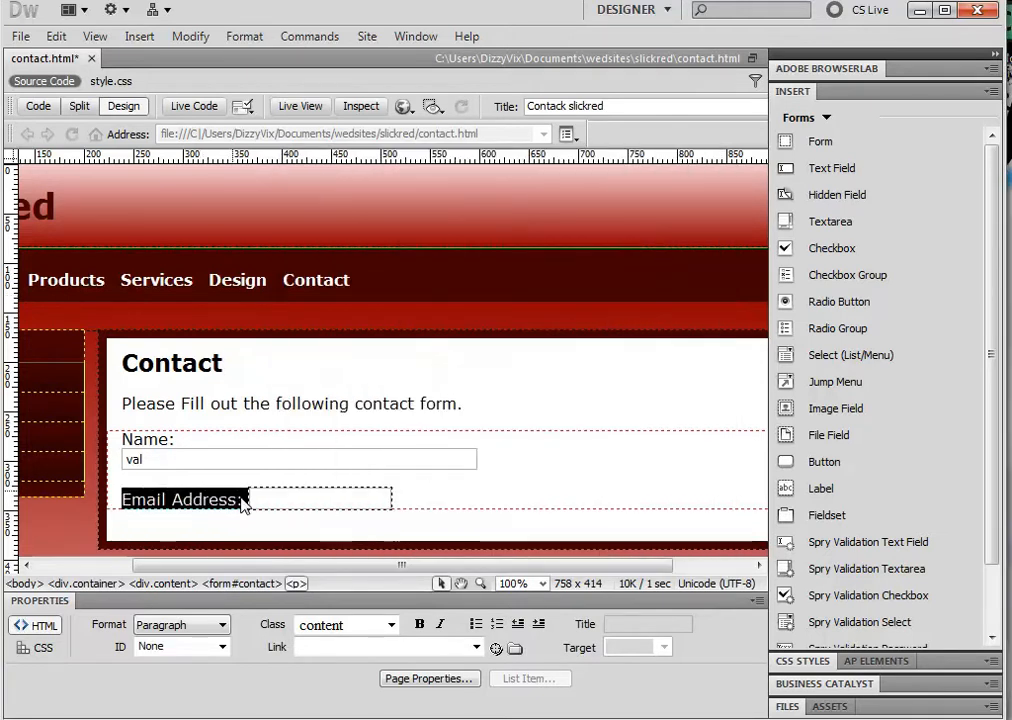
left_click(245, 500)
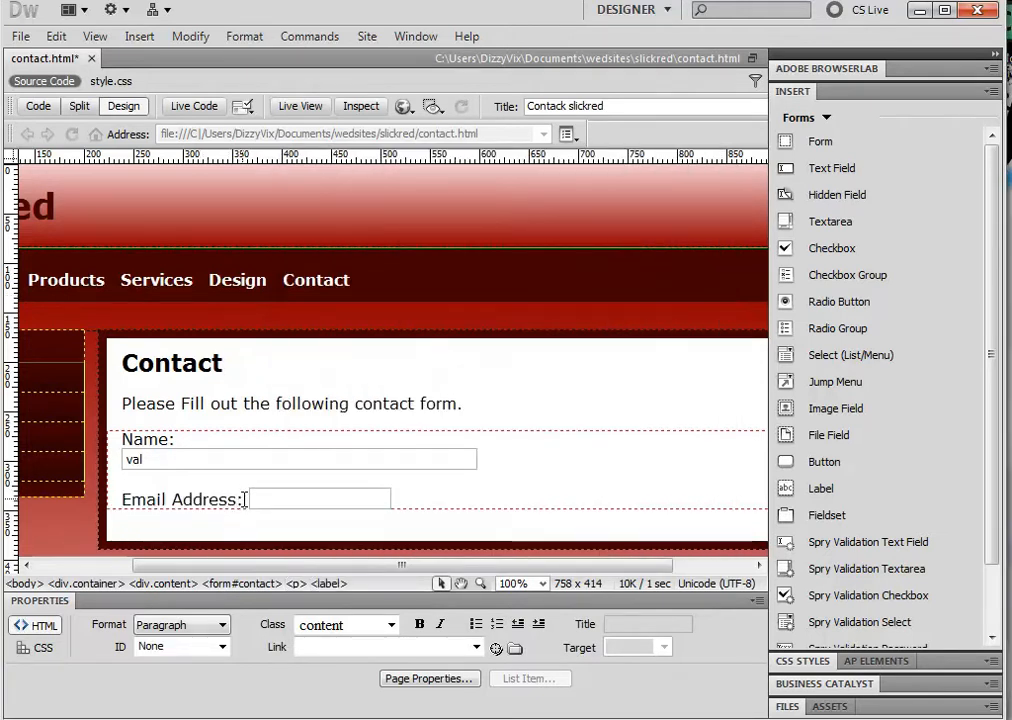
key("shift+Return")
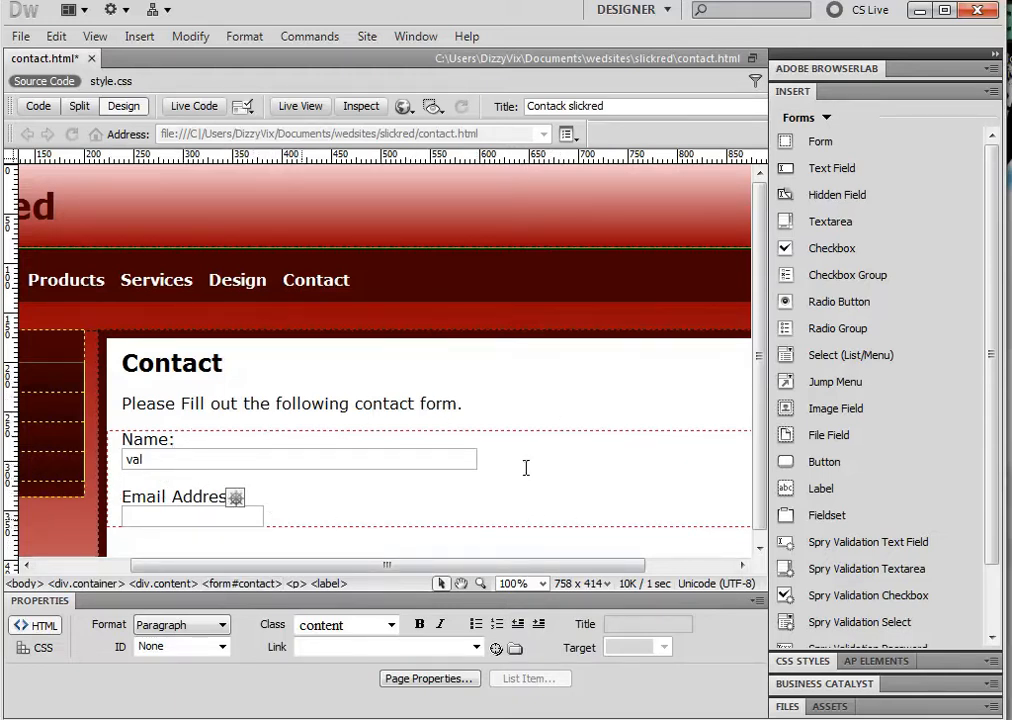
Set the email field's character width to 60, maximum characters to 100 and initial value to val
left_click(244, 518)
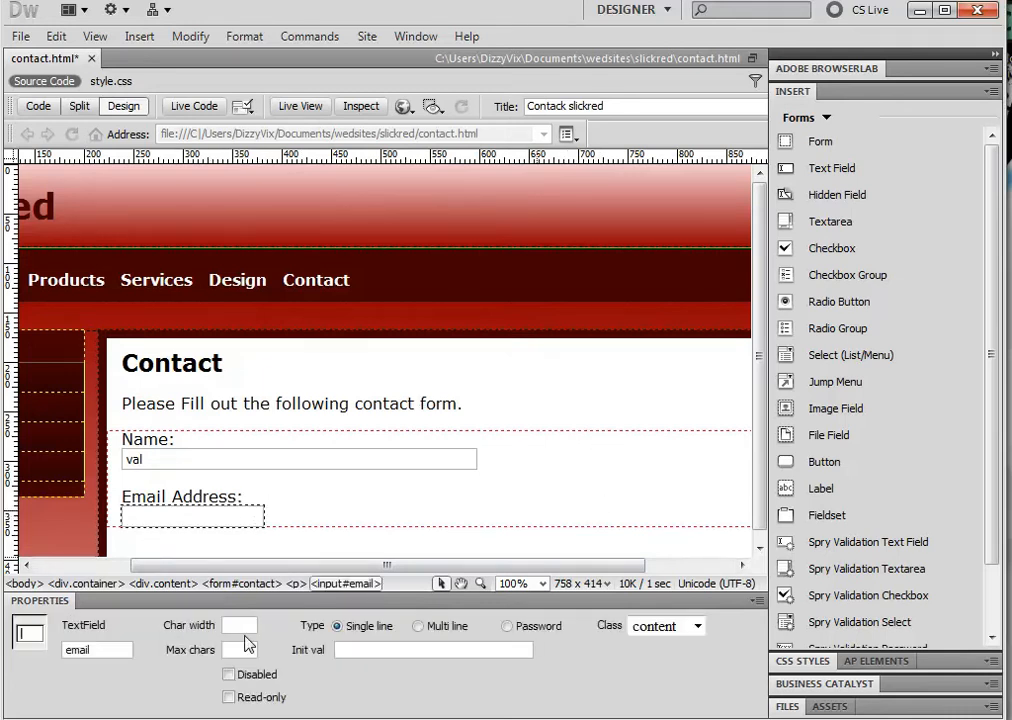
left_click(250, 626)
type("60")
left_click(247, 649)
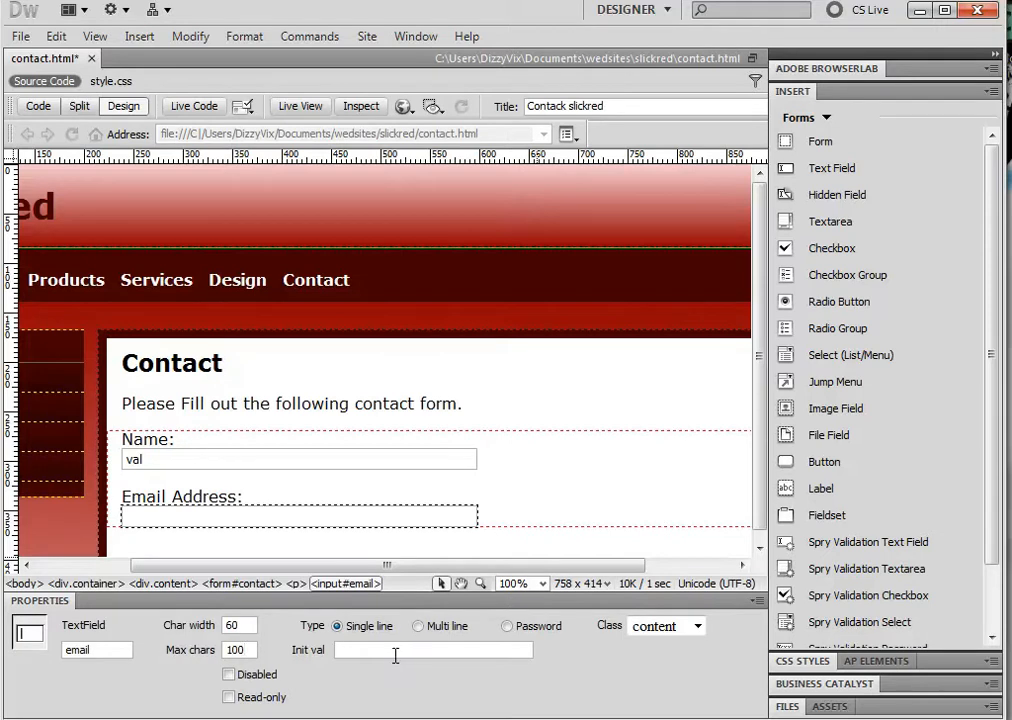
left_click(103, 656)
left_click(361, 651)
type("val")
left_click(492, 518)
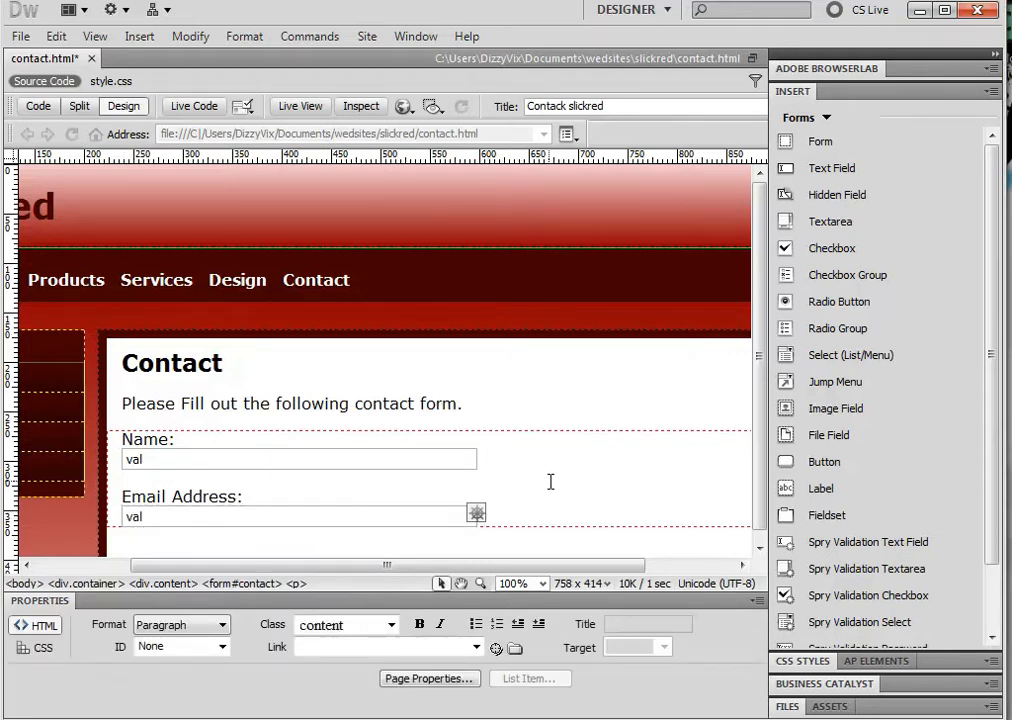
Insert a textarea in a new paragraph below the email field, with the ID comments and the label "Comments:"
key("Return")
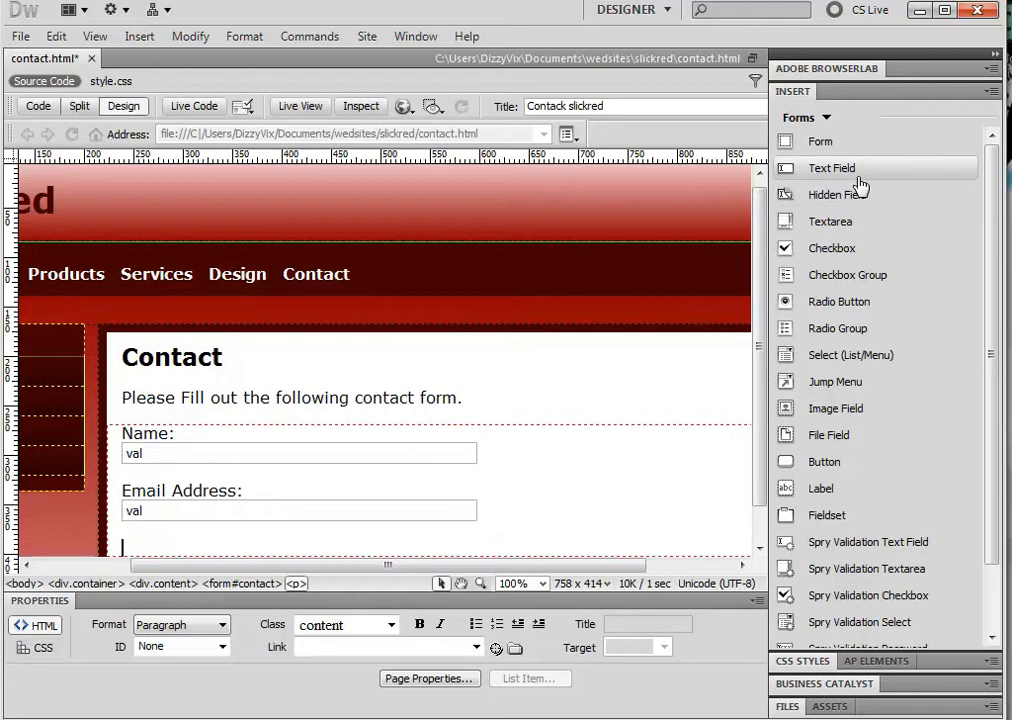
left_click(868, 232)
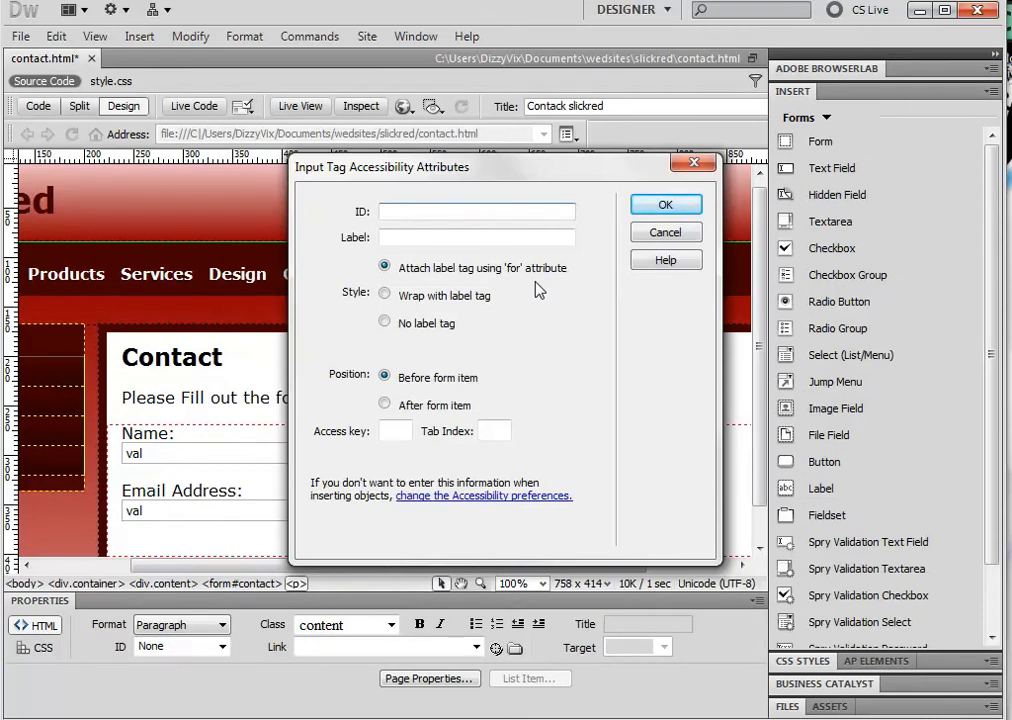
type("comments")
left_click(434, 241)
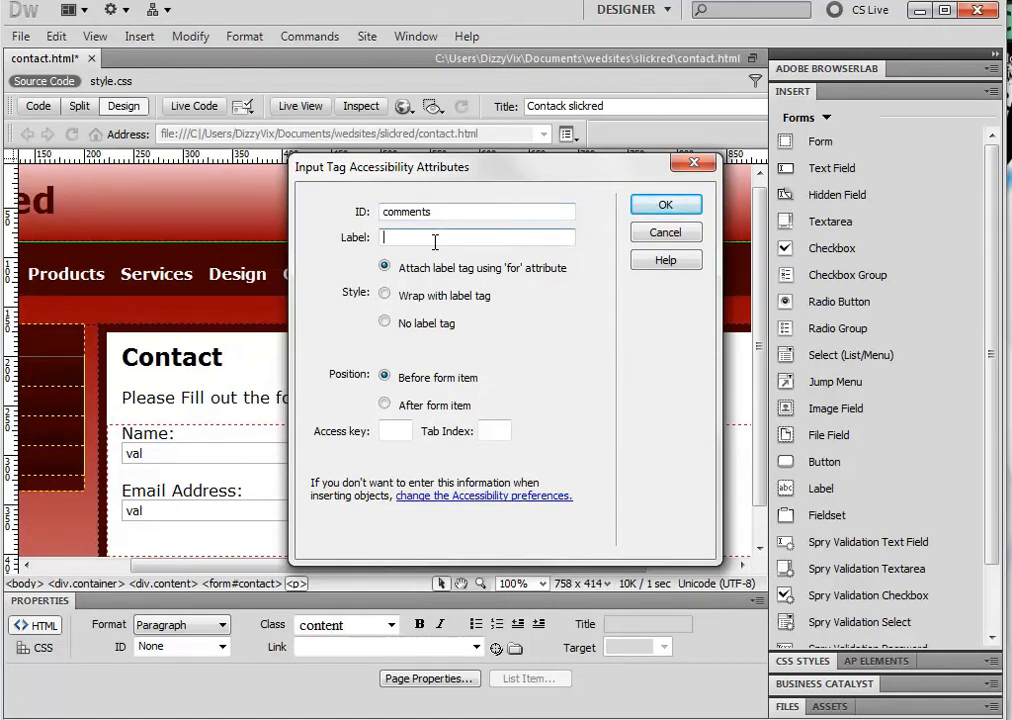
type("comment")
key("BackSpace")
key("BackSpace")
key("BackSpace")
key("BackSpace")
key("BackSpace")
key("BackSpace")
key("BackSpace")
key("BackSpace")
type("Comment")
left_click(686, 205)
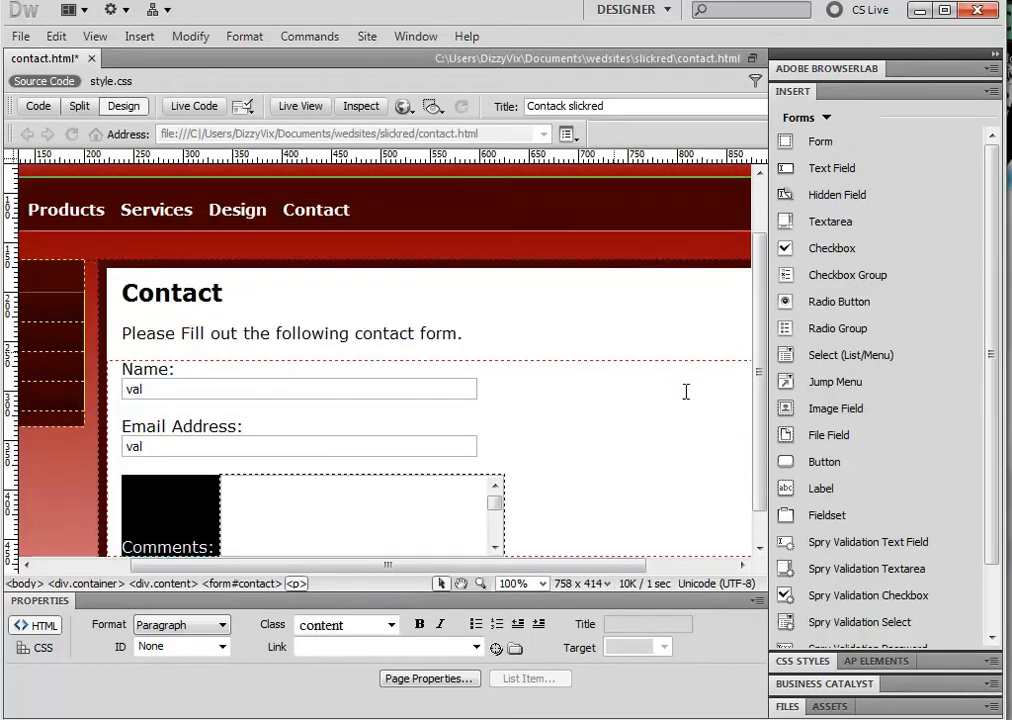
Insert a line break after the "Comments:" label to place the textarea beneath it, and select the textarea
left_click_drag(763, 369, 759, 438)
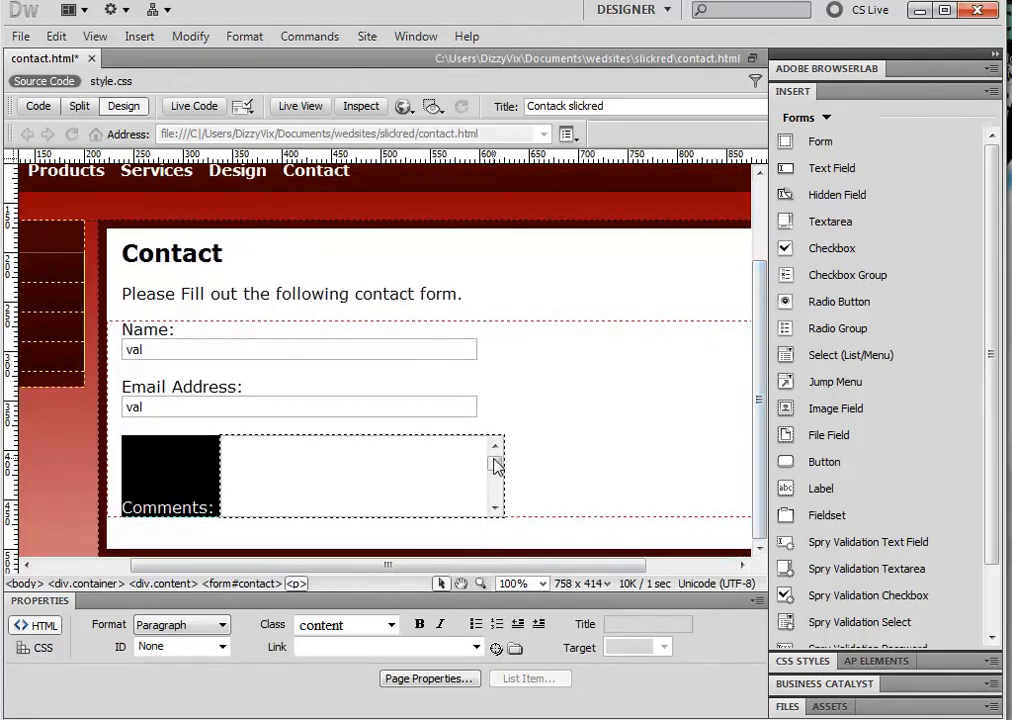
left_click(217, 508)
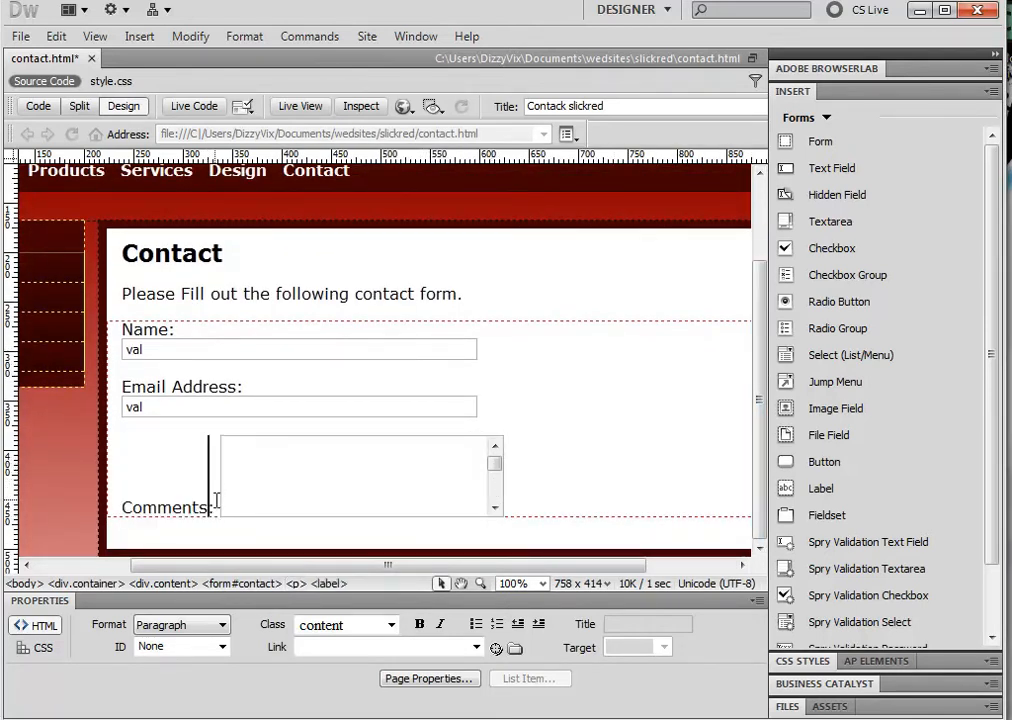
key("shift+Return")
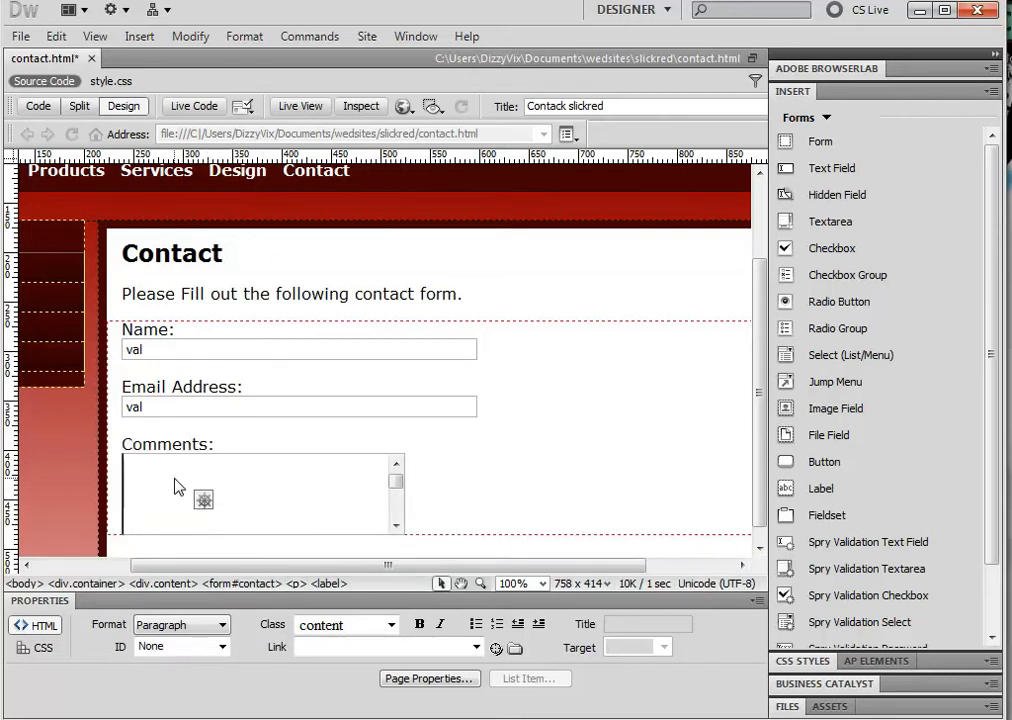
left_click(349, 502)
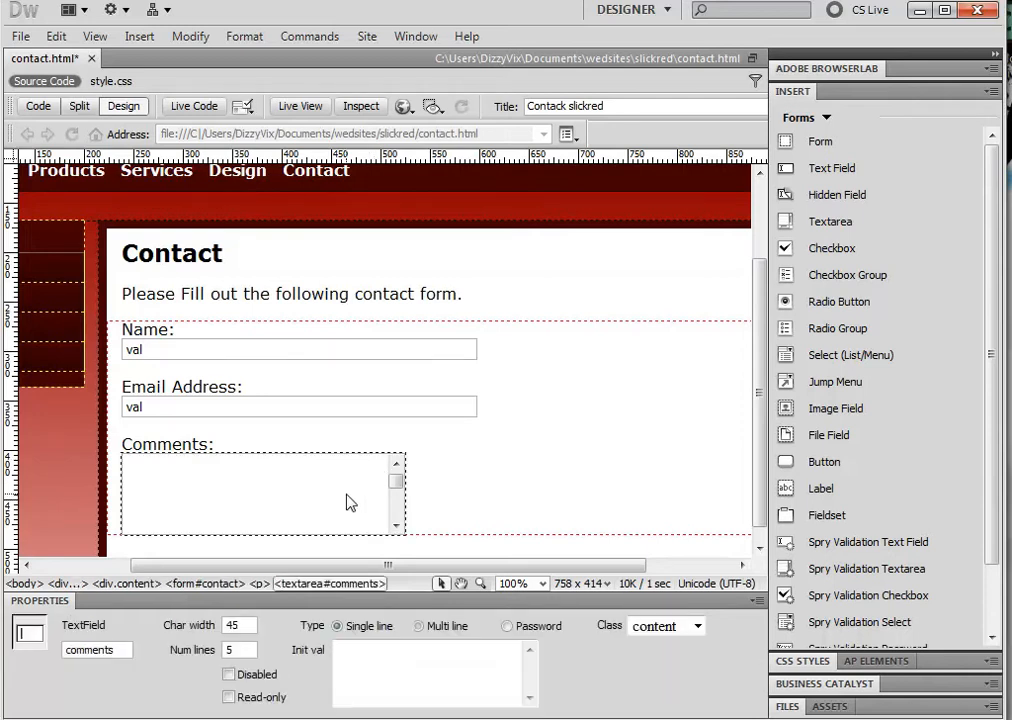
Set the comments textarea's character width to 50
double_click(252, 626)
type("50")
key("Return")
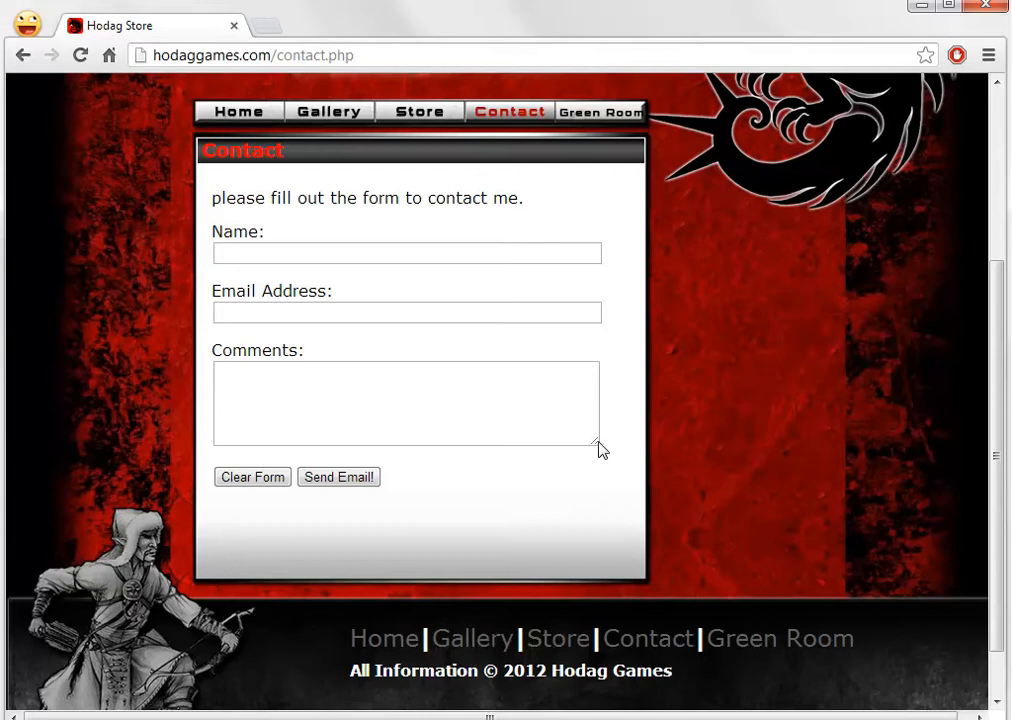
Switch to the Hodag Games contact page in the browser, try resizing its comments box, and return to Dreamweaver
left_click_drag(597, 443, 601, 446)
left_click_drag(651, 495, 551, 476)
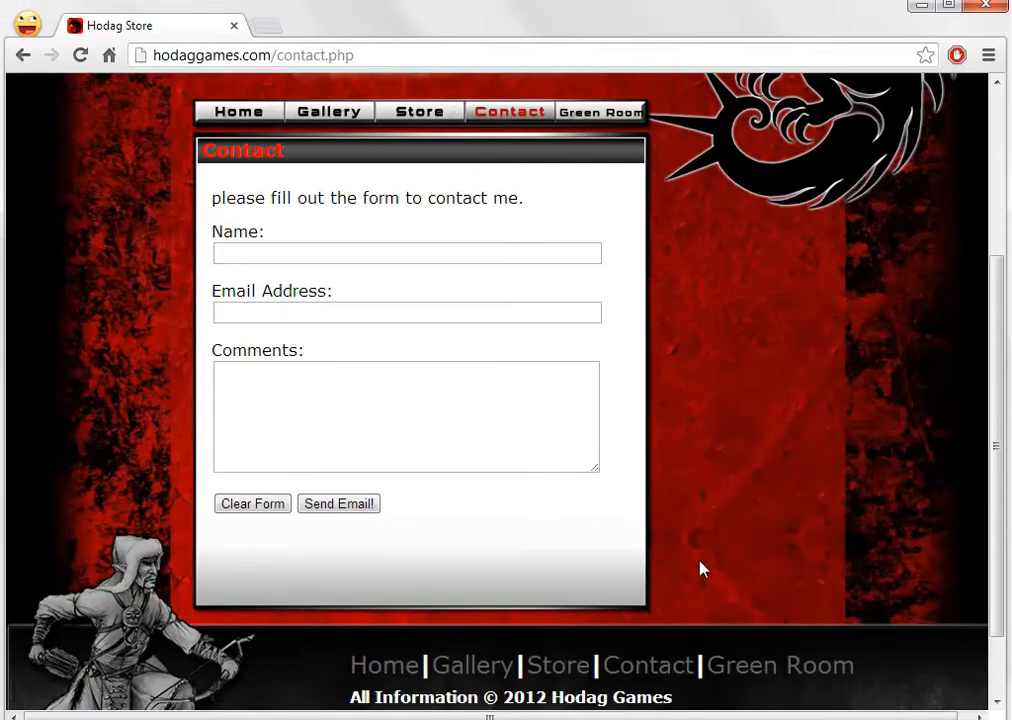
left_click(921, 6)
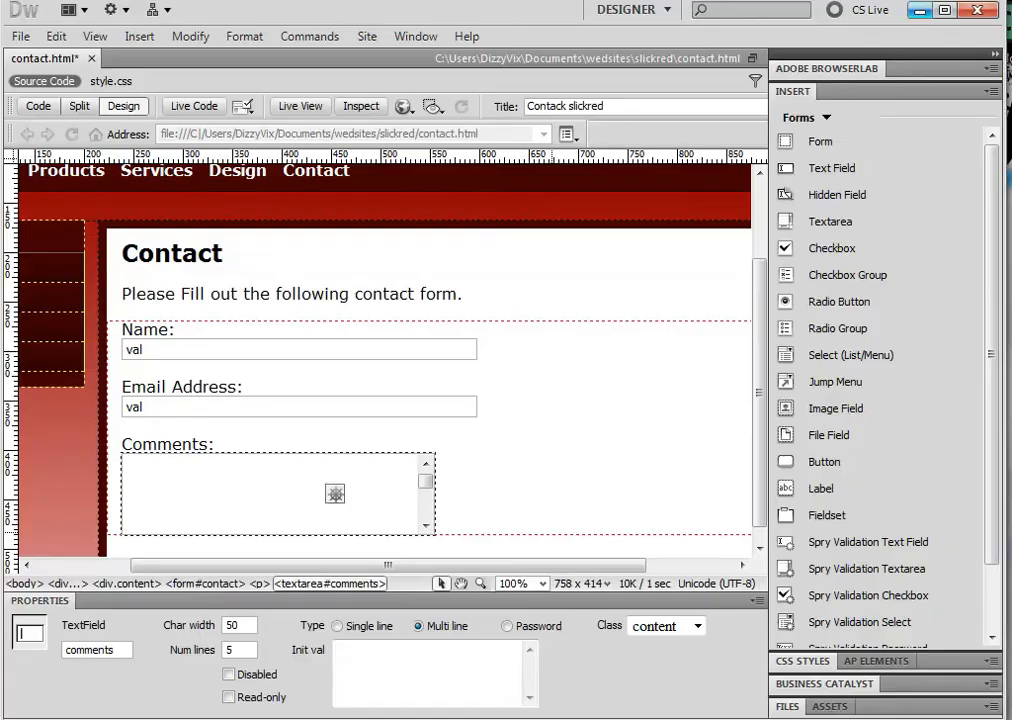
Insert a form button in a new paragraph below the comments textarea, without entering an ID or label
left_click(379, 659)
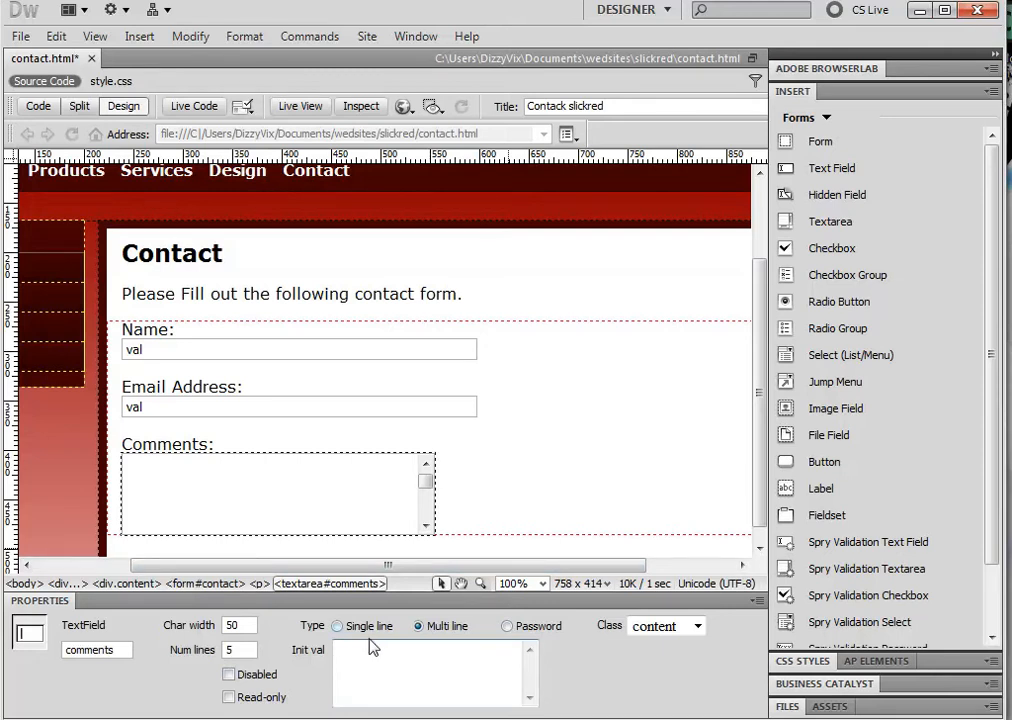
left_click(488, 501)
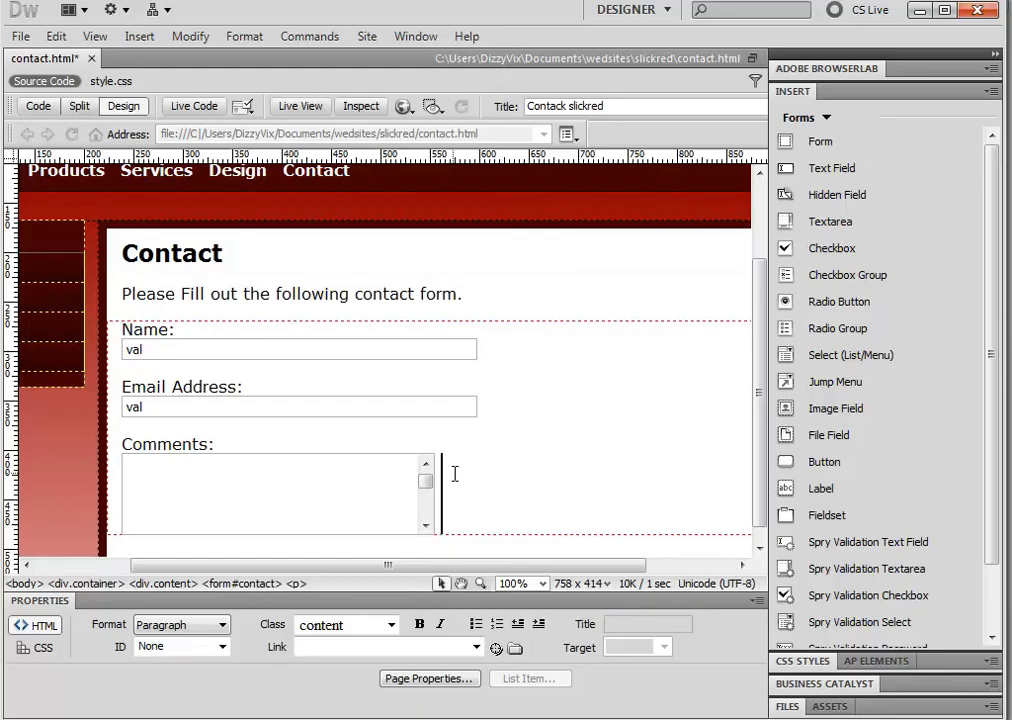
key("Return")
scroll(436, 477, "down", 2)
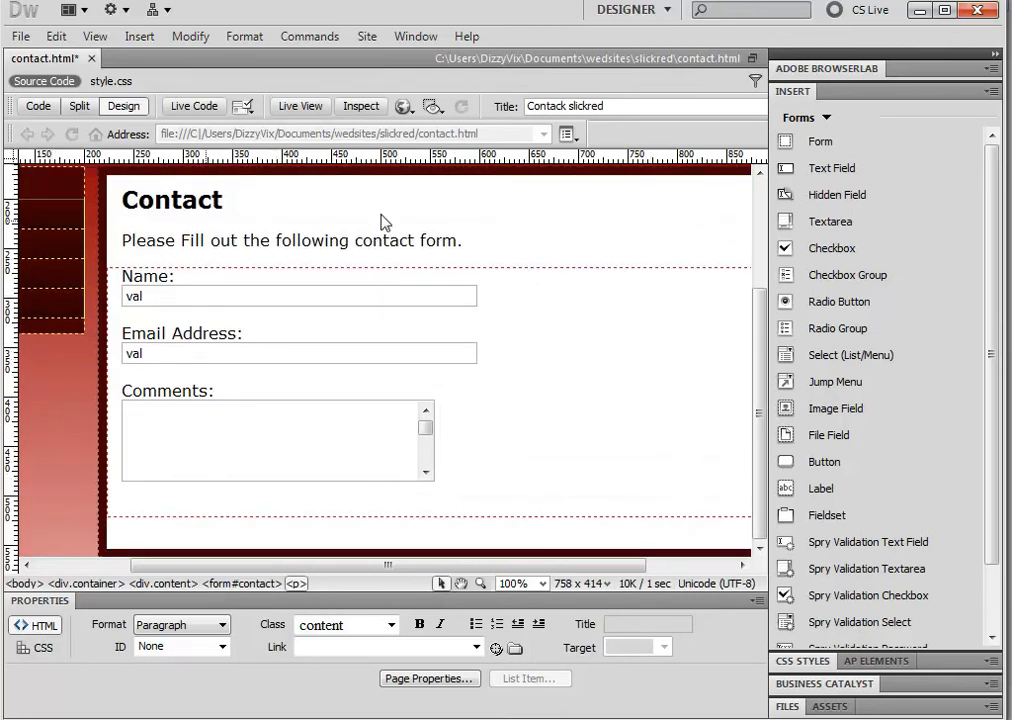
left_click(812, 463)
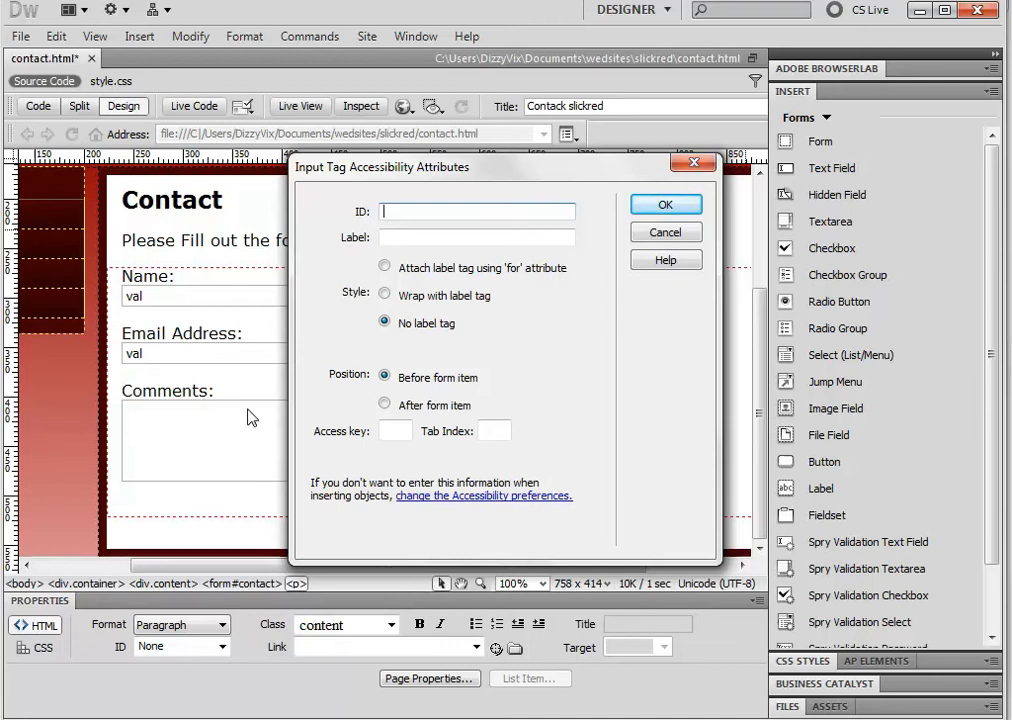
left_click(666, 205)
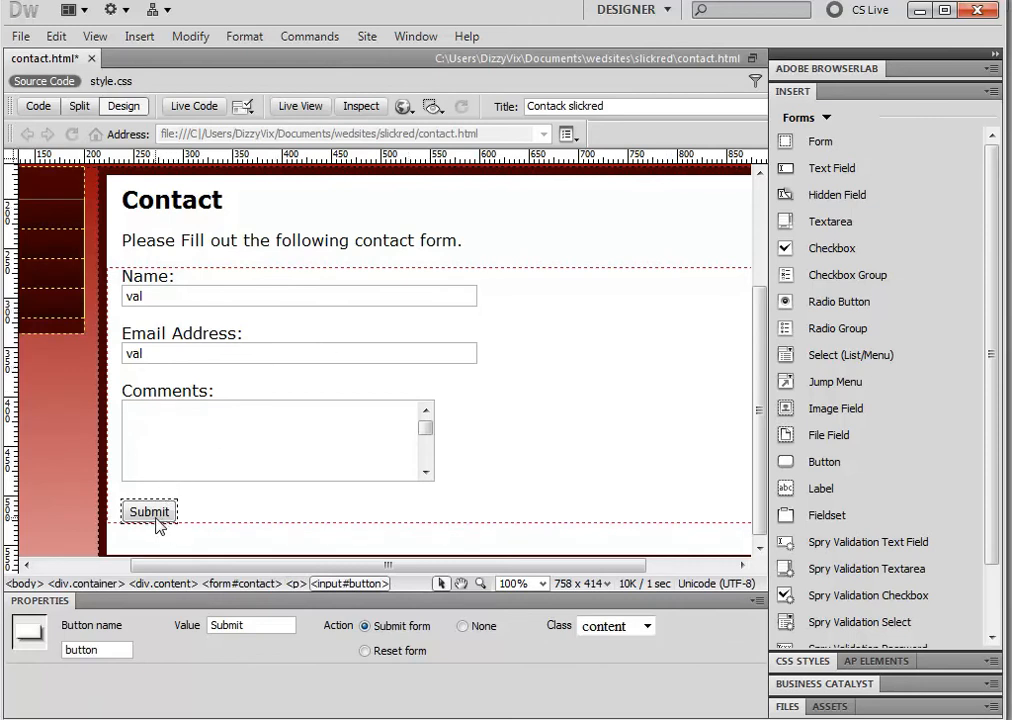
Name the new button clear, set its value to "Clear Form" and its action to Reset form
double_click(109, 650)
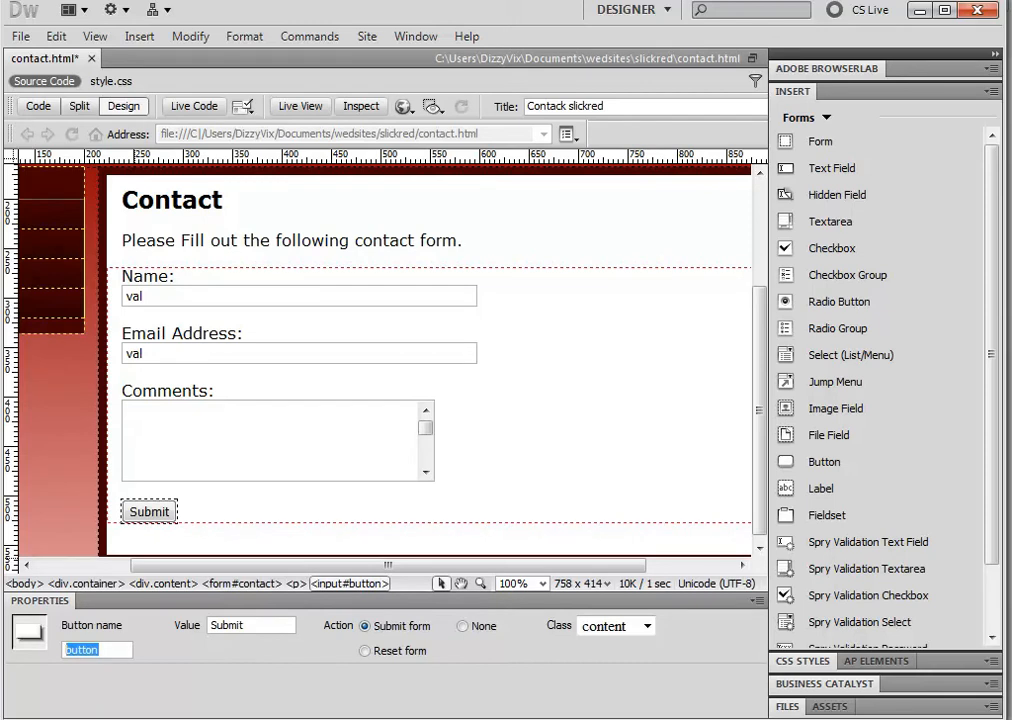
type("rest")
key("BackSpace")
key("BackSpace")
key("BackSpace")
key("BackSpace")
type("clear")
left_click(275, 625)
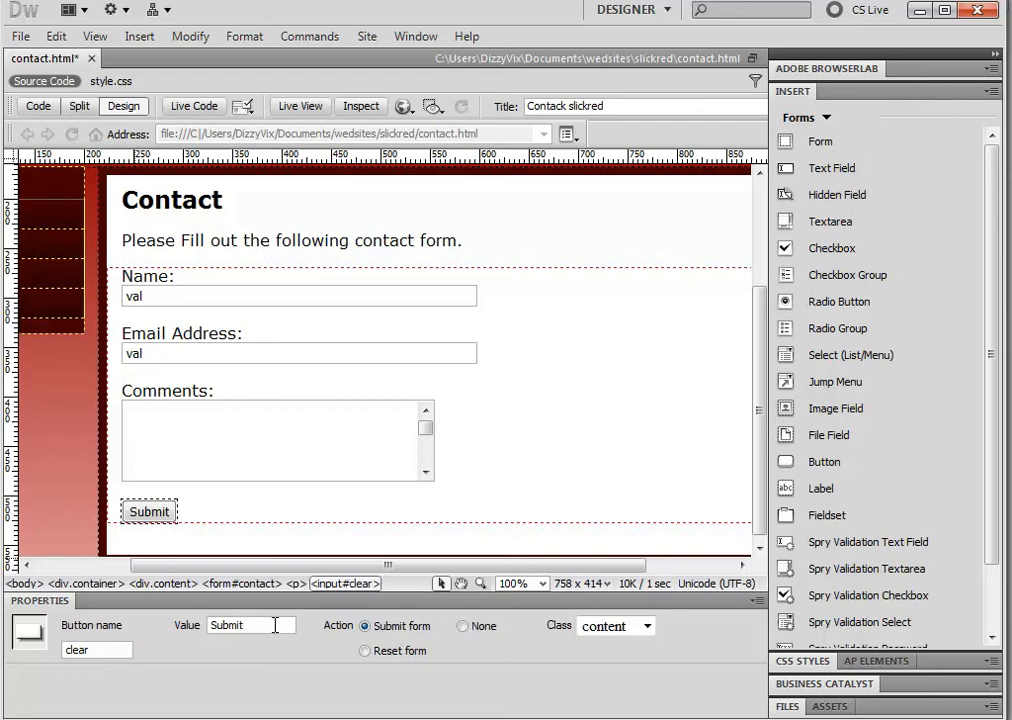
left_click_drag(275, 625, 79, 624)
type("Clear Form")
left_click(366, 651)
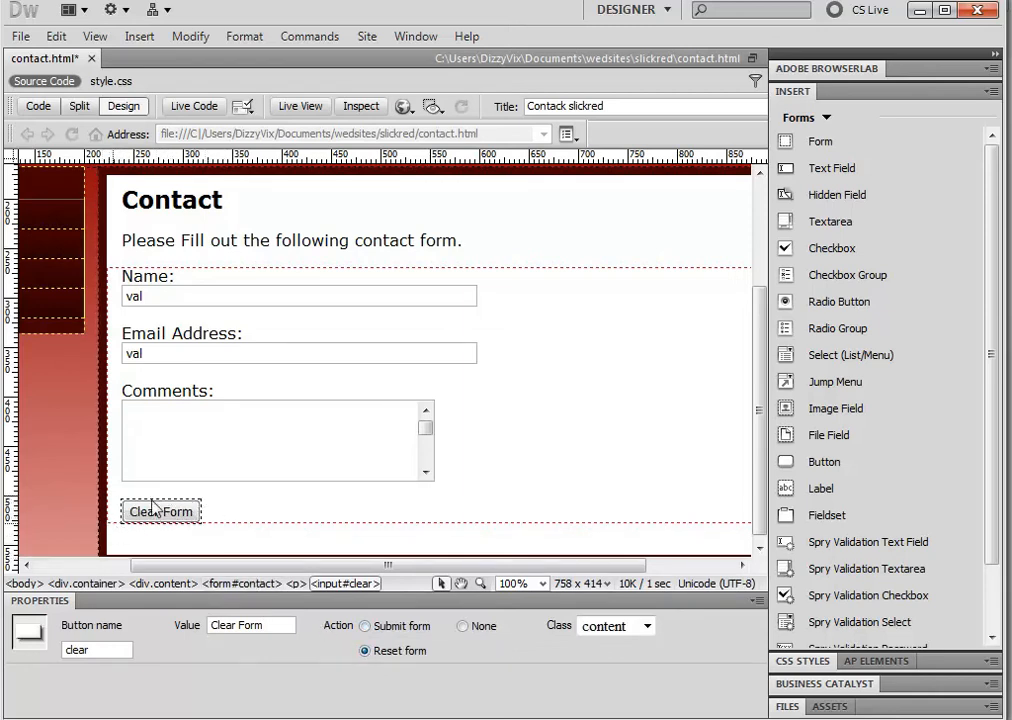
Insert a second form button beside the Clear Form button, without an ID or label
left_click(246, 511)
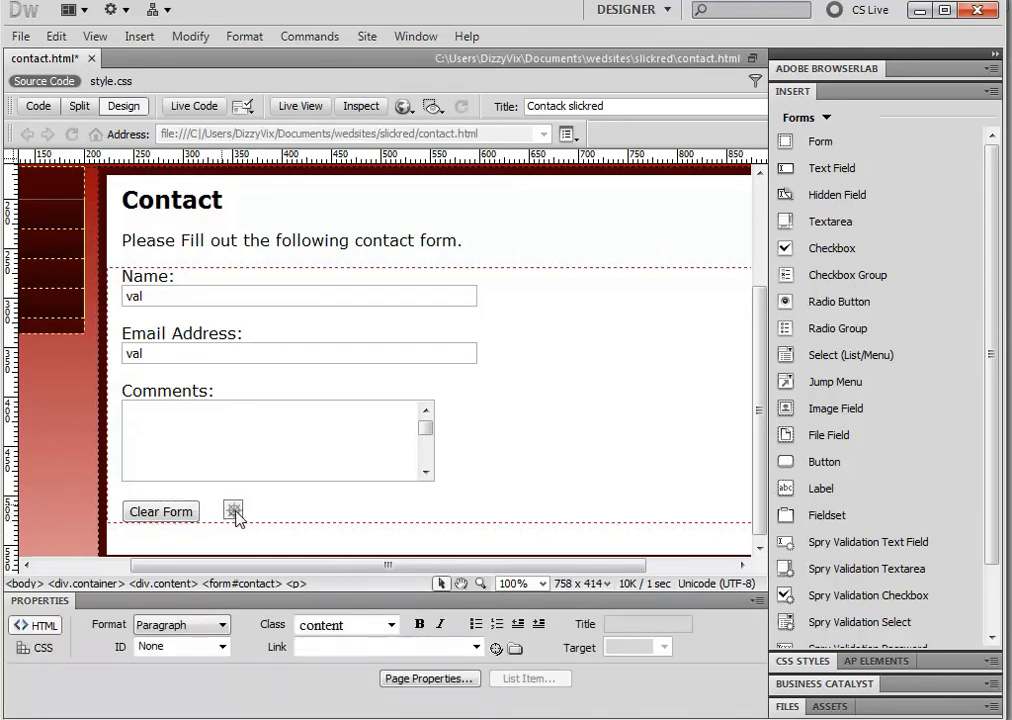
left_click(823, 464)
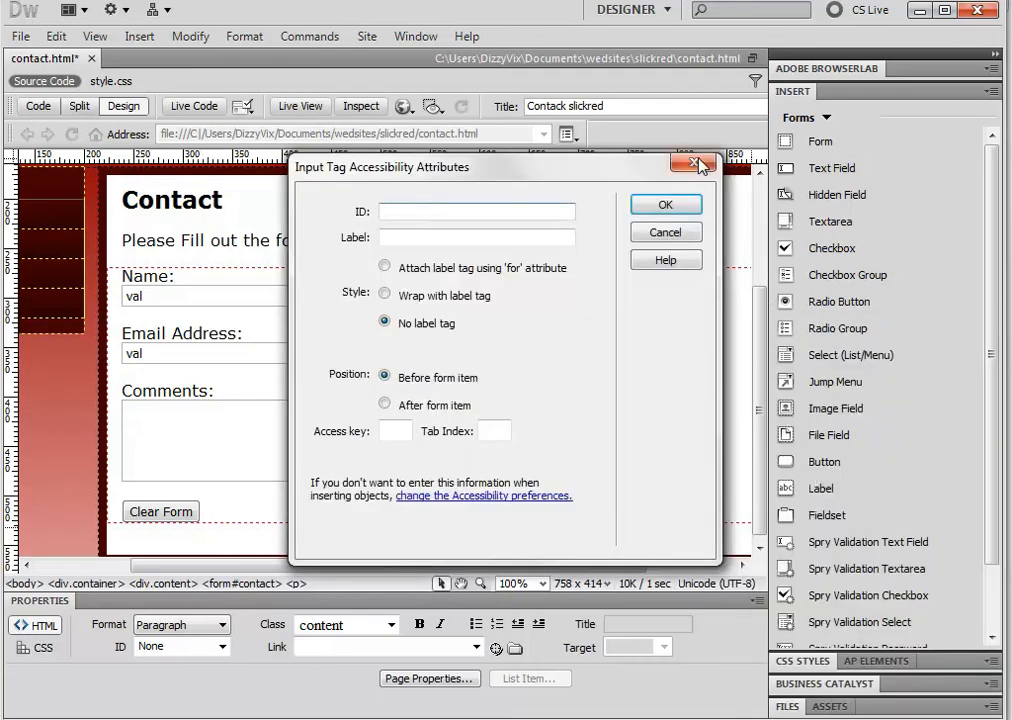
left_click(697, 168)
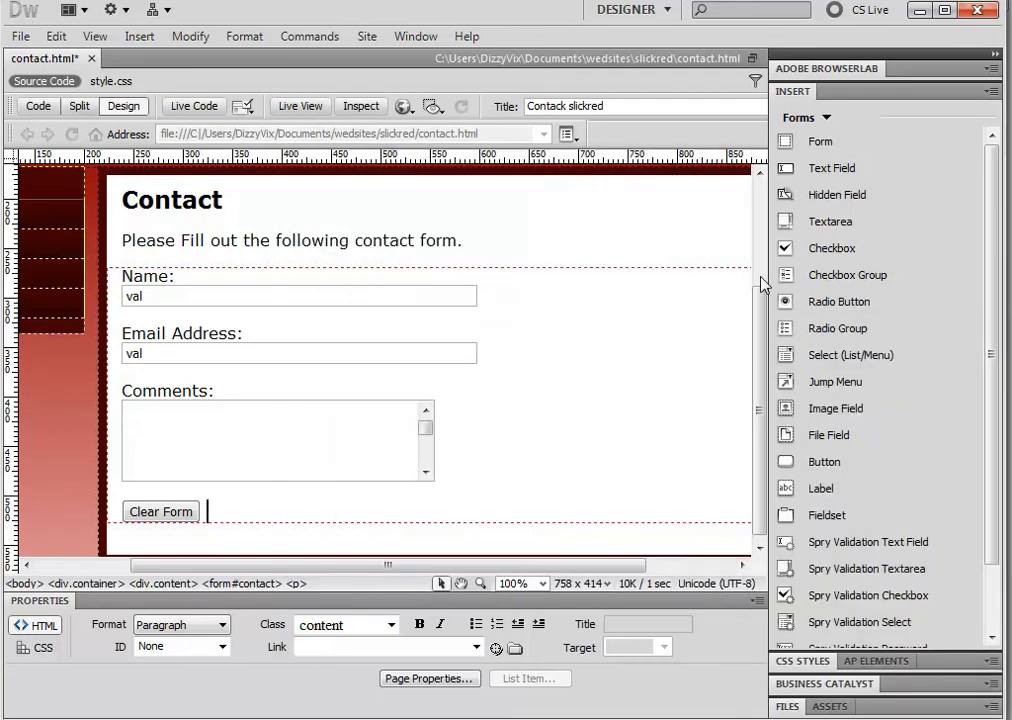
left_click(826, 466)
left_click(662, 207)
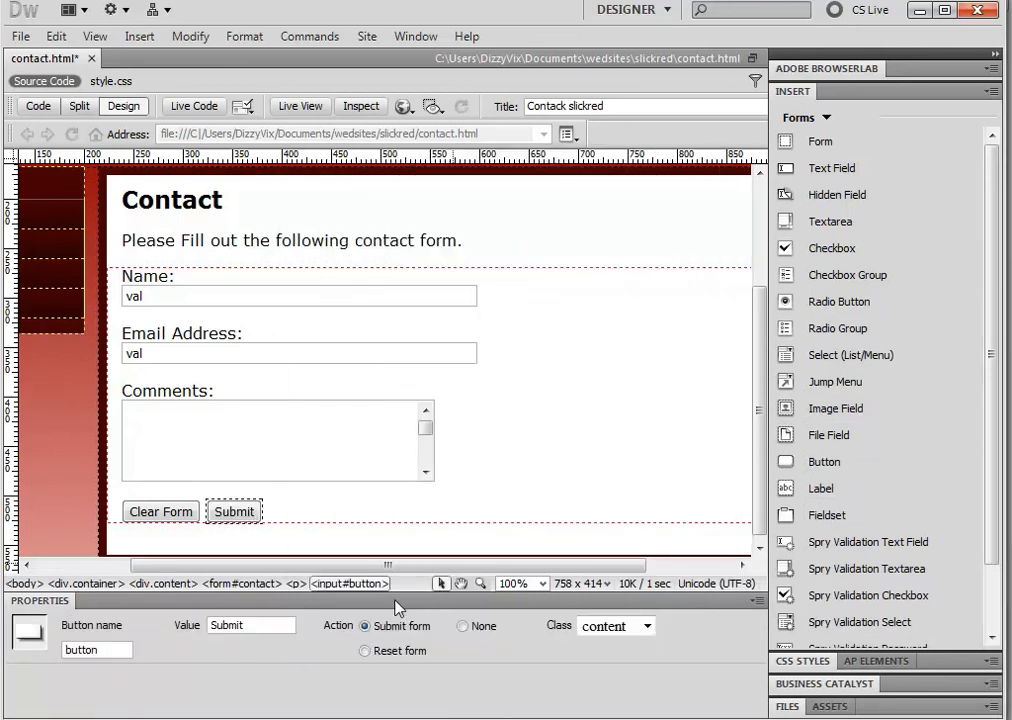
Name the second button send and set its value to "Send Email"
left_click_drag(118, 654, 55, 652)
type("send")
key("Tab")
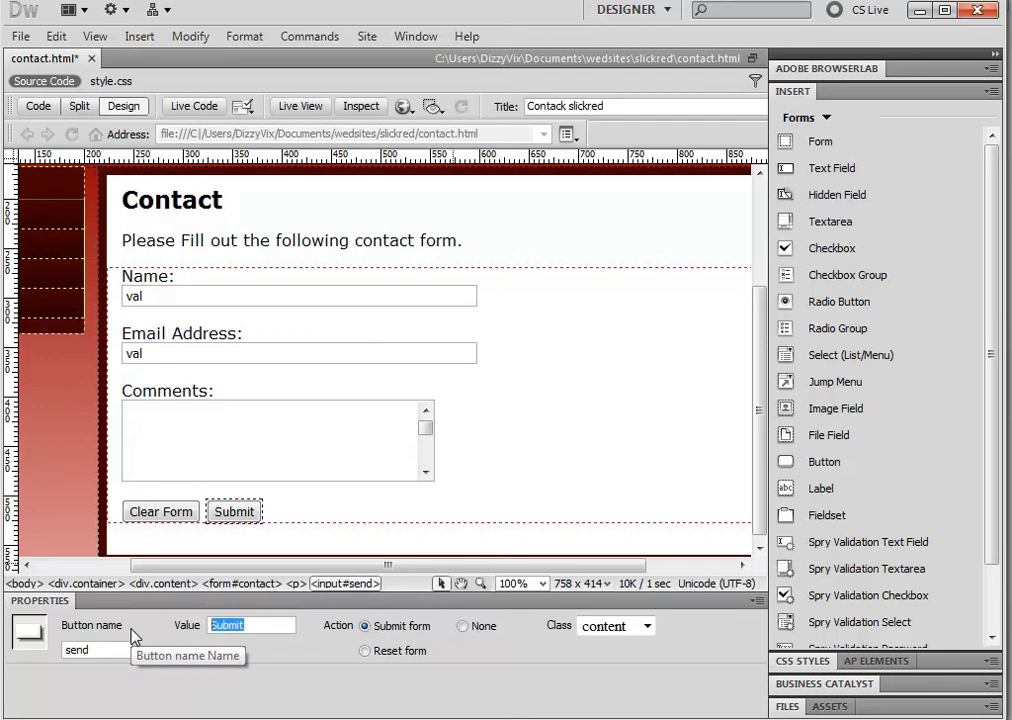
type("Send Email")
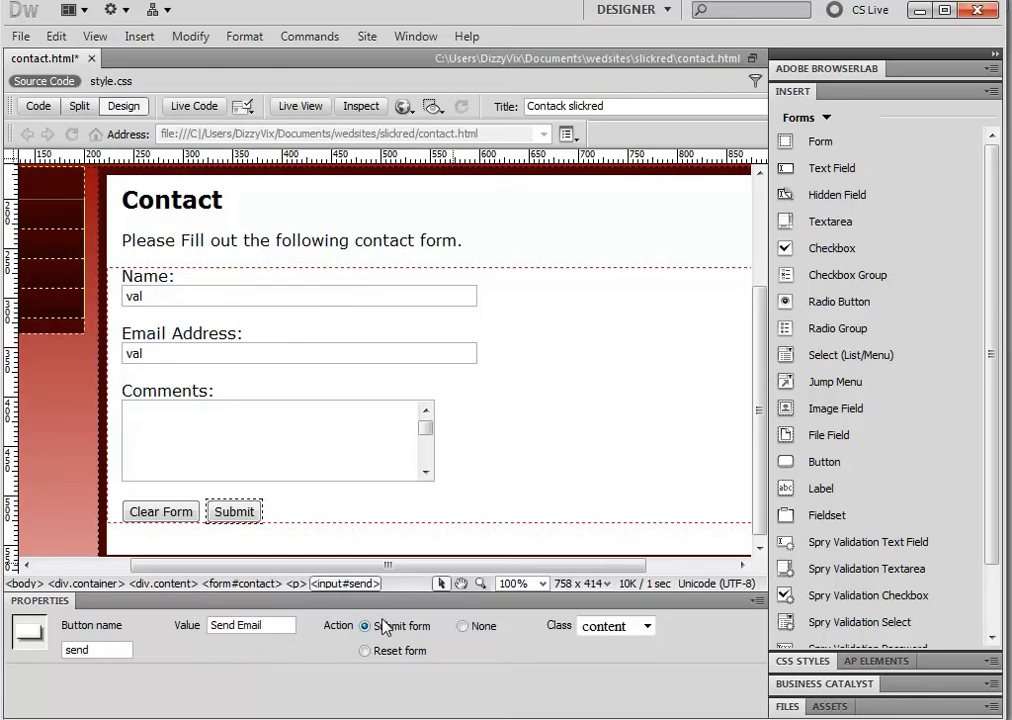
left_click(375, 506)
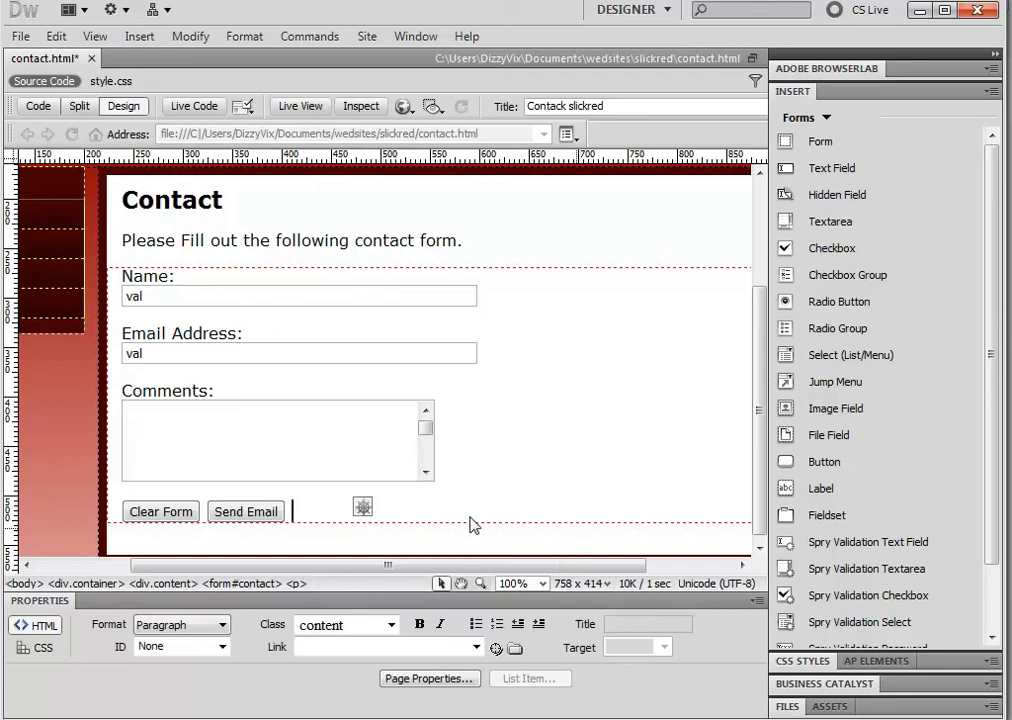
Save contact.html and preview the page in the browser
left_click(20, 36)
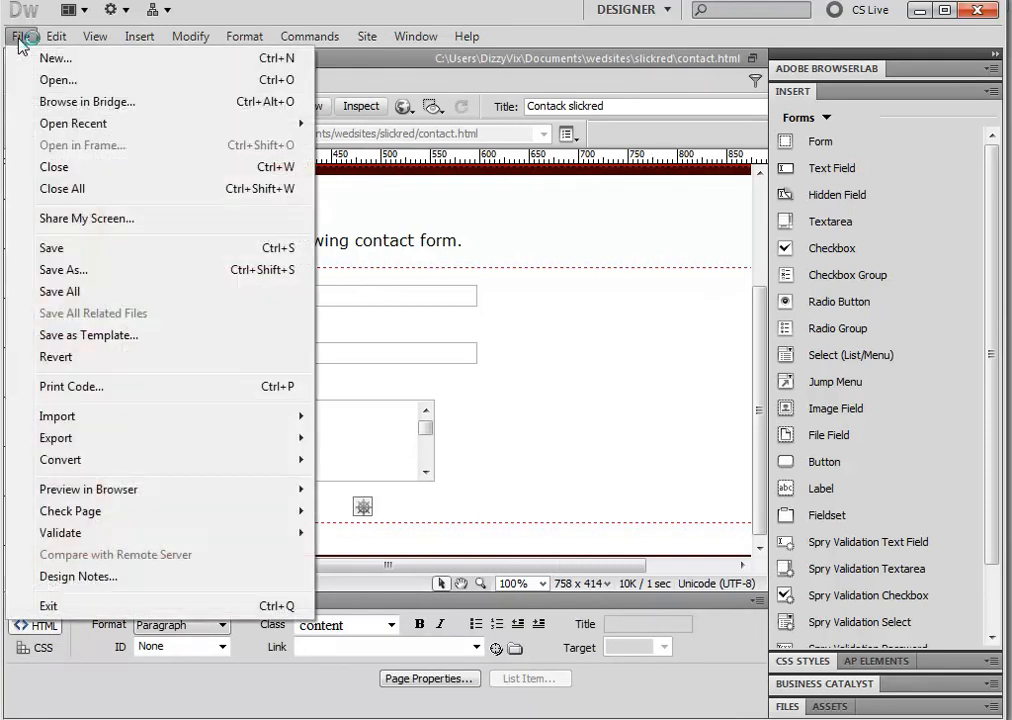
left_click(93, 259)
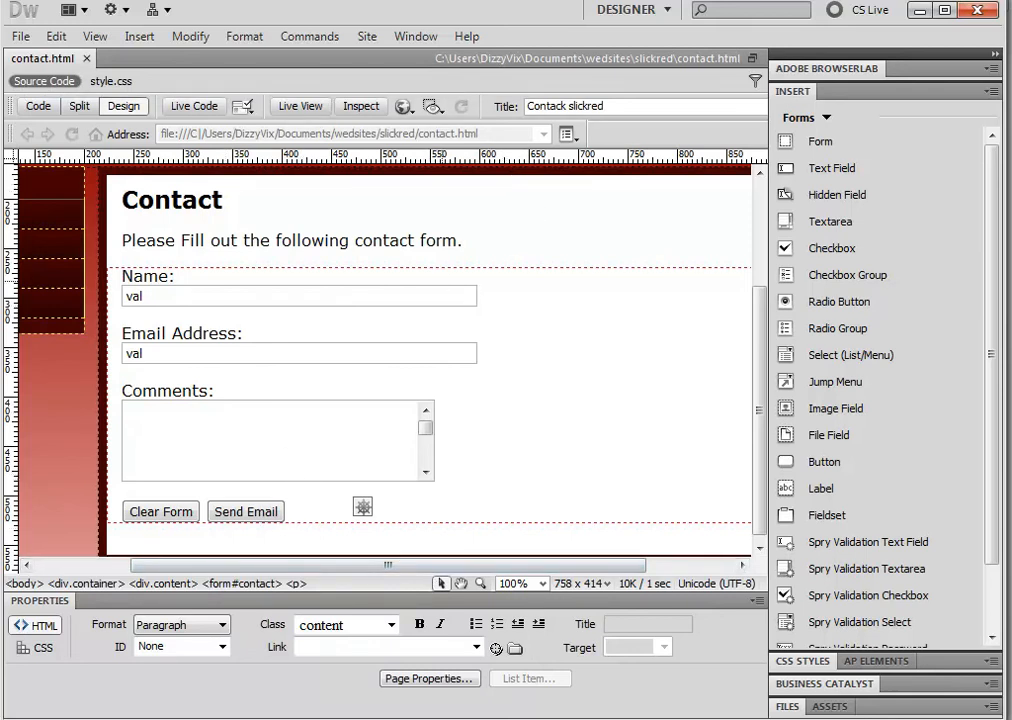
key("F12")
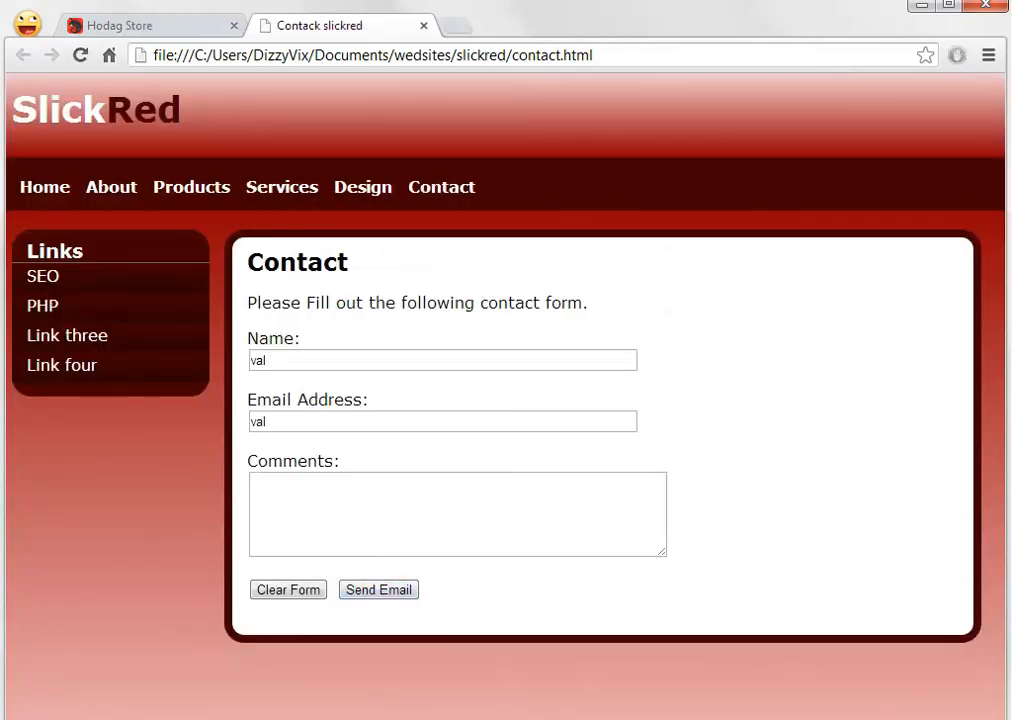
Test the form by entering a name, an email address and the comment "hello", and submit it
left_click(268, 360)
key("ctrl+a")
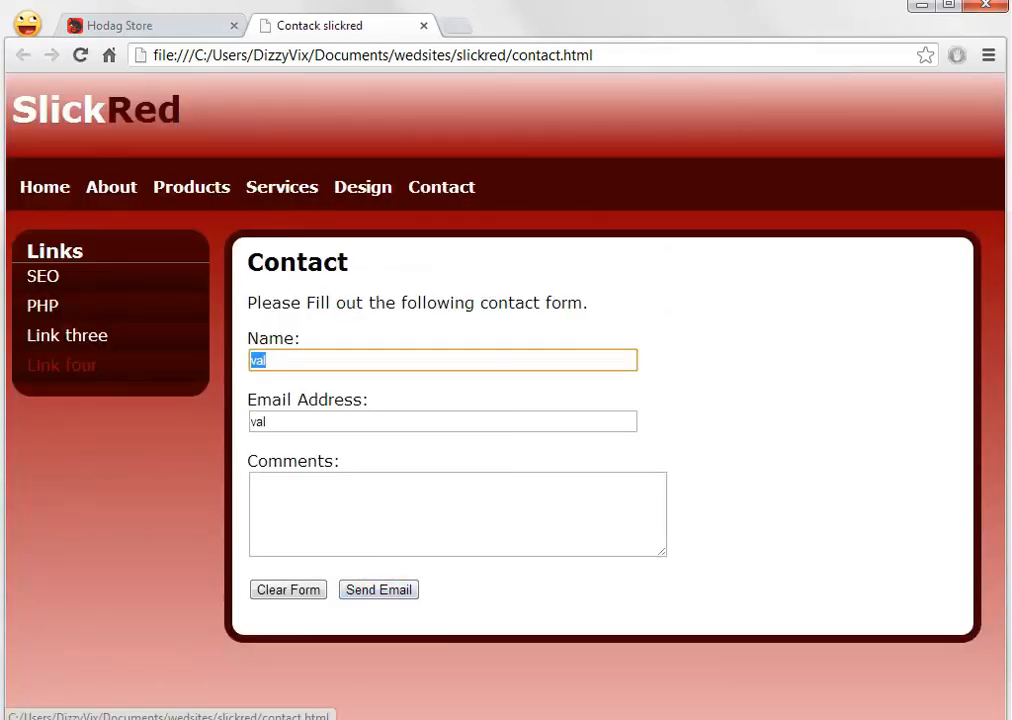
type("Vicky")
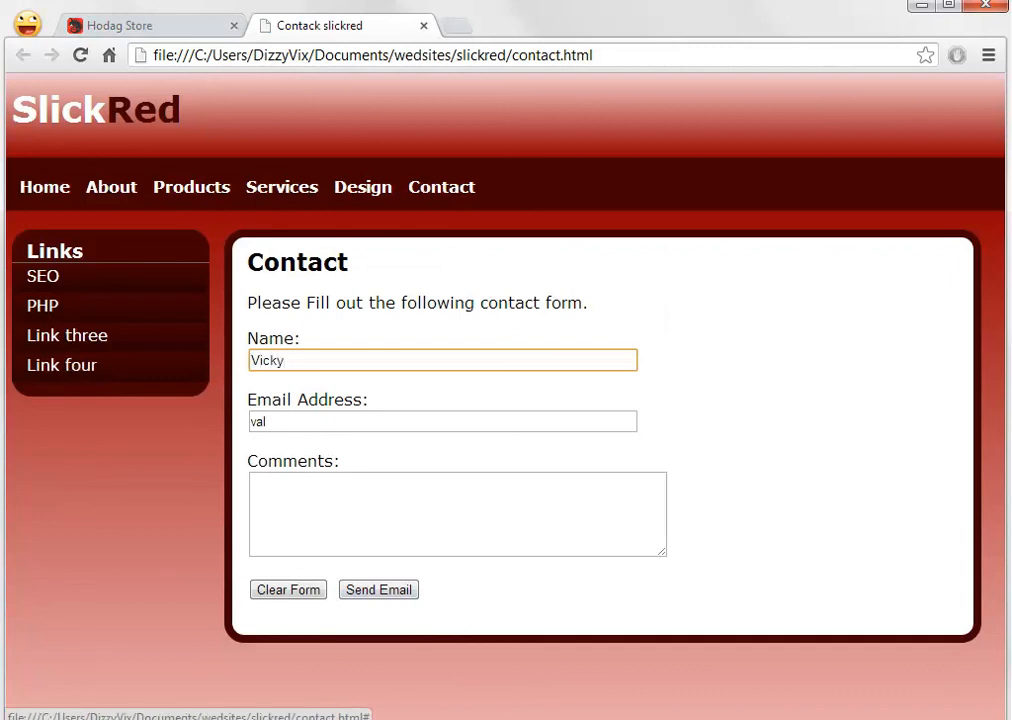
key("Tab")
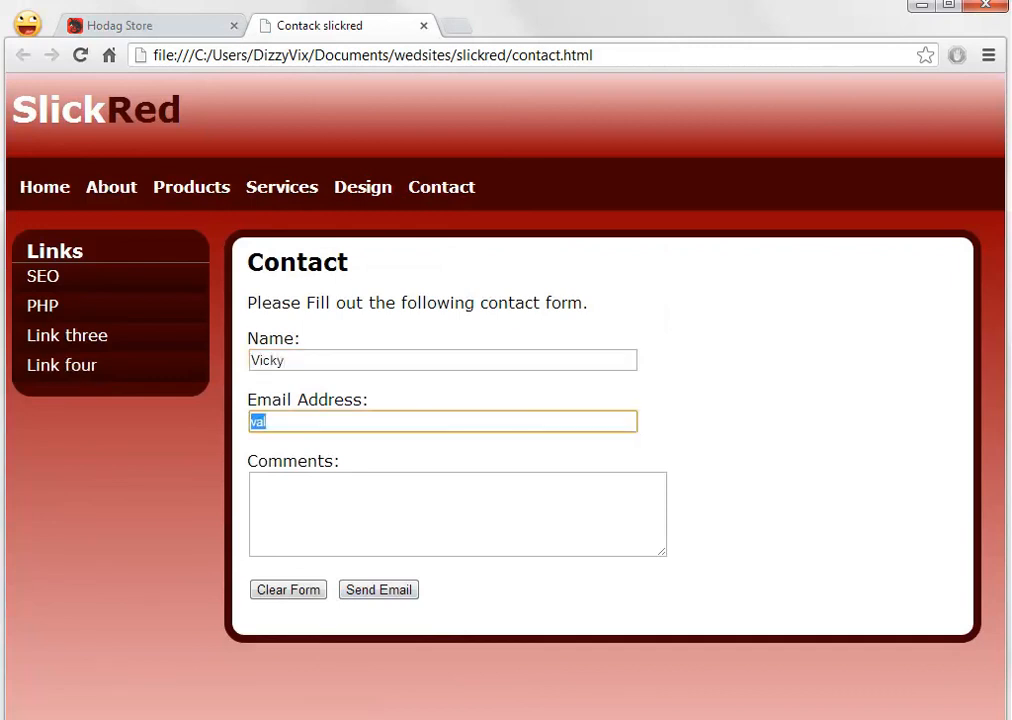
type("email@")
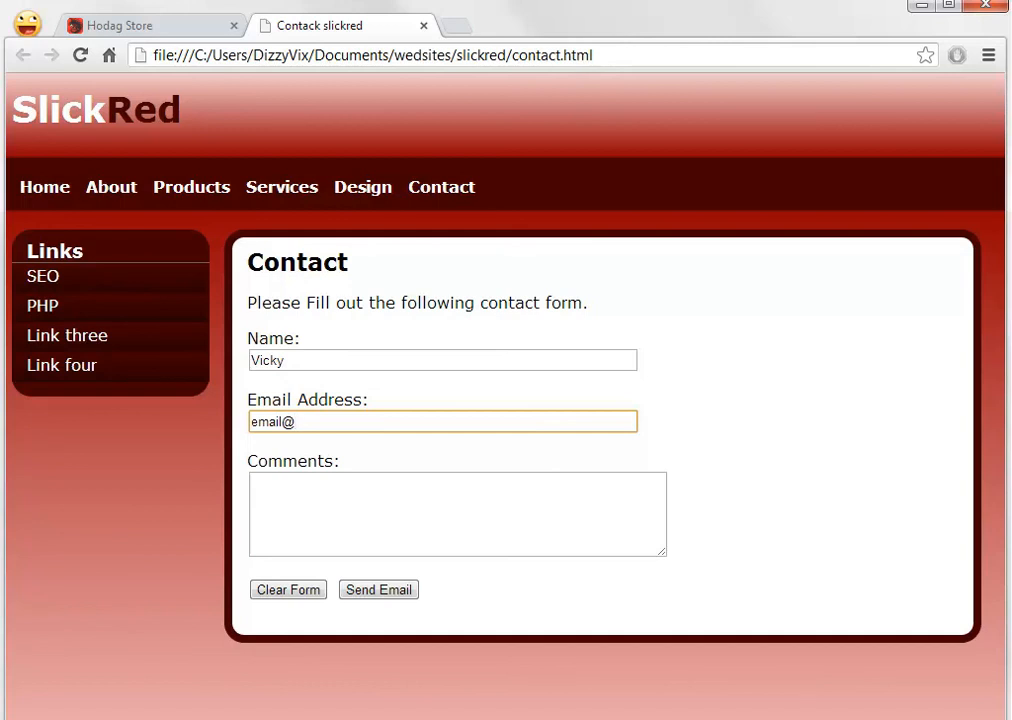
type("something ")
type("com")
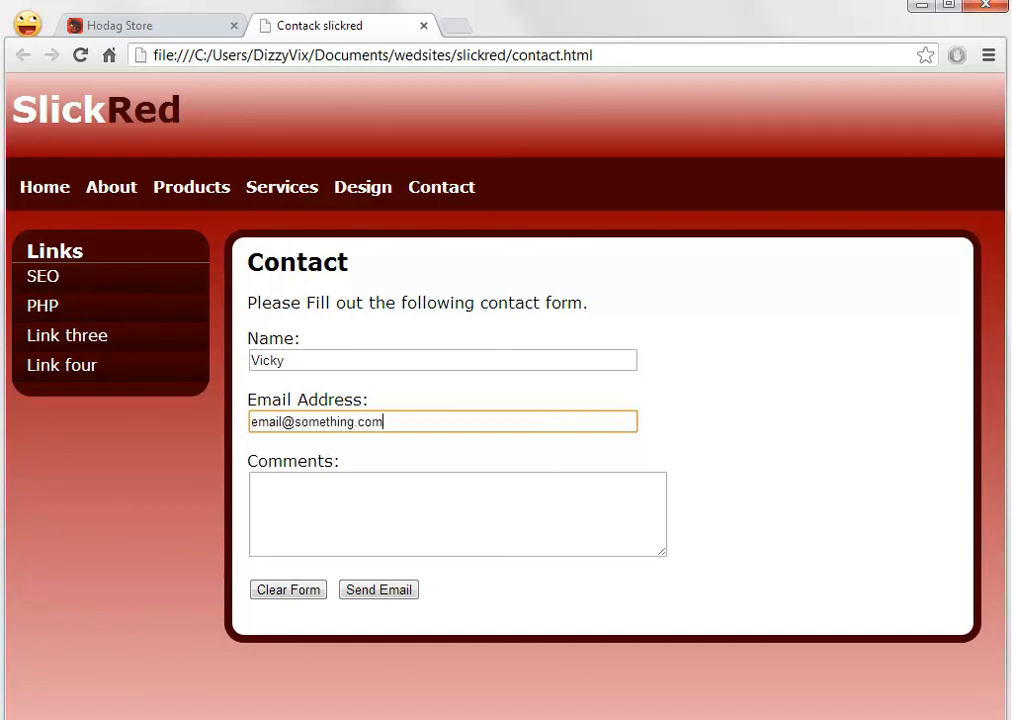
key("Tab")
type("hello")
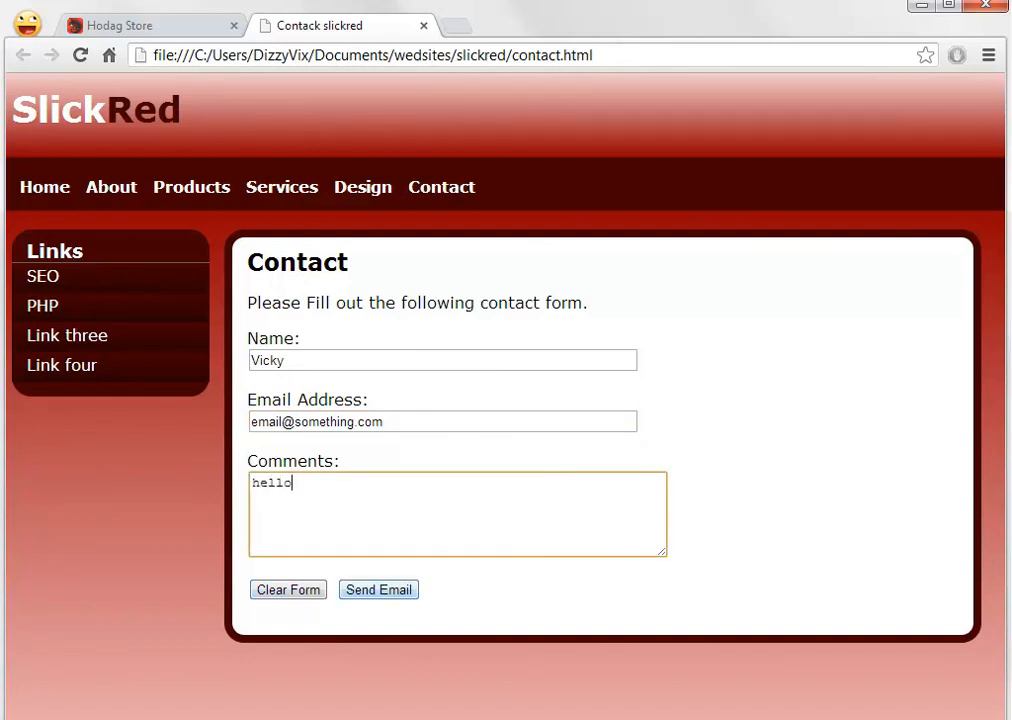
left_click(379, 590)
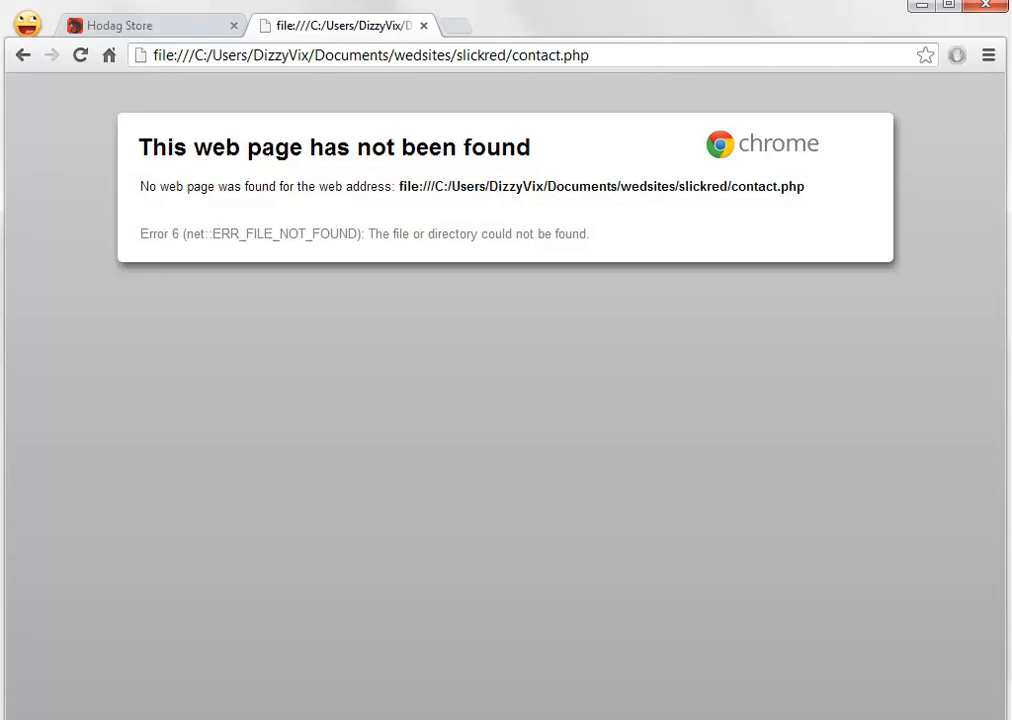
Highlight contact.php in the displayed file address, then go back to the contact form and clear its fields
mouse_move(731, 187)
left_mouse_down()
mouse_move(805, 187)
mouse_move(731, 187)
left_mouse_up()
left_click(806, 194)
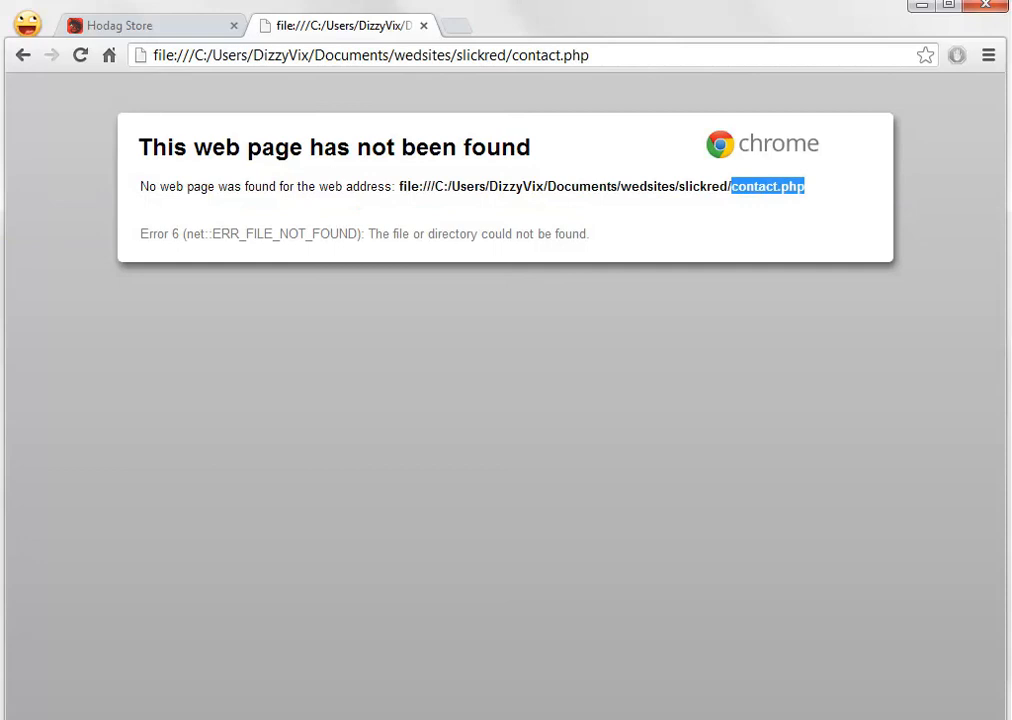
key("alt+Left")
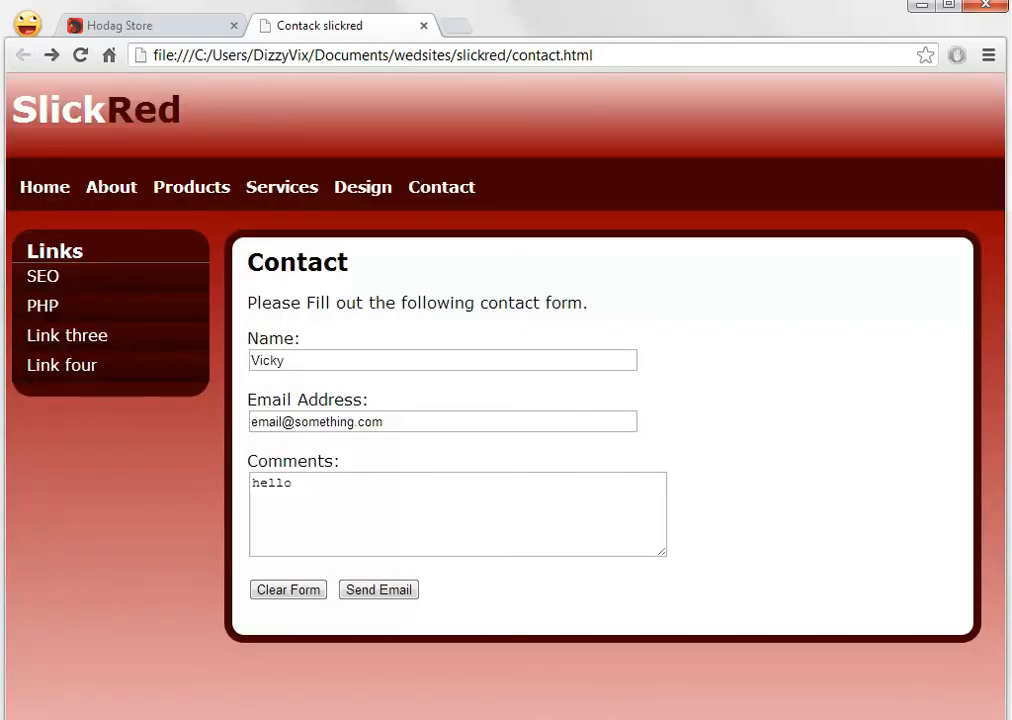
left_click(288, 589)
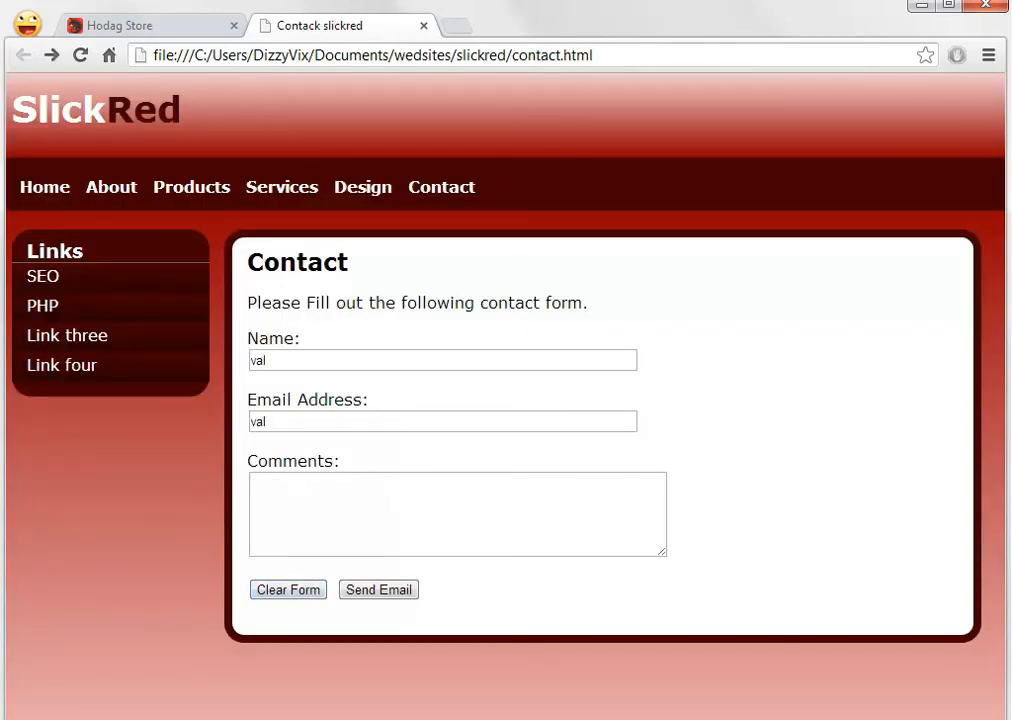